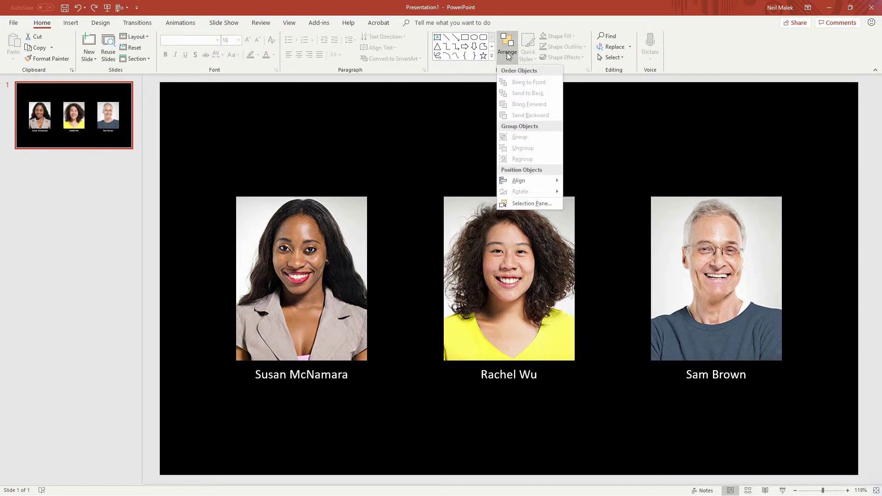
In the Selection Pane, drag TextBox 15, 16 and 17 below the three pictures in stacking order.
left_click(538, 204)
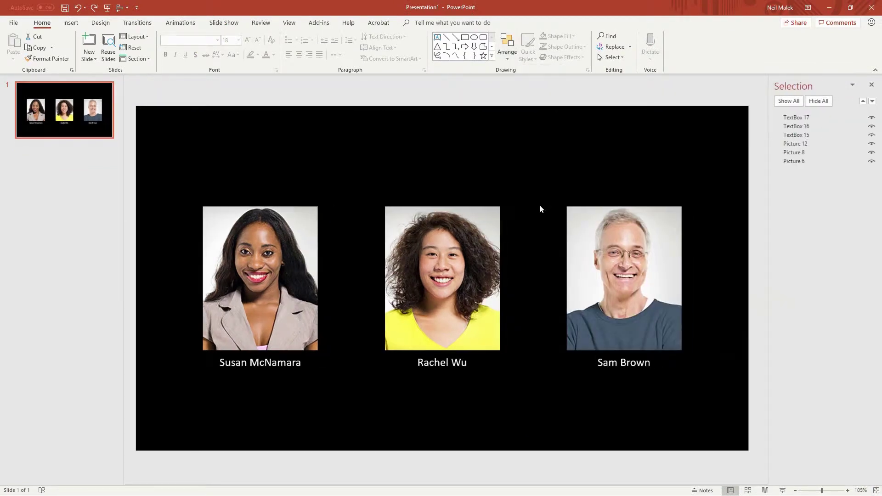
left_click(801, 119)
left_click(798, 135)
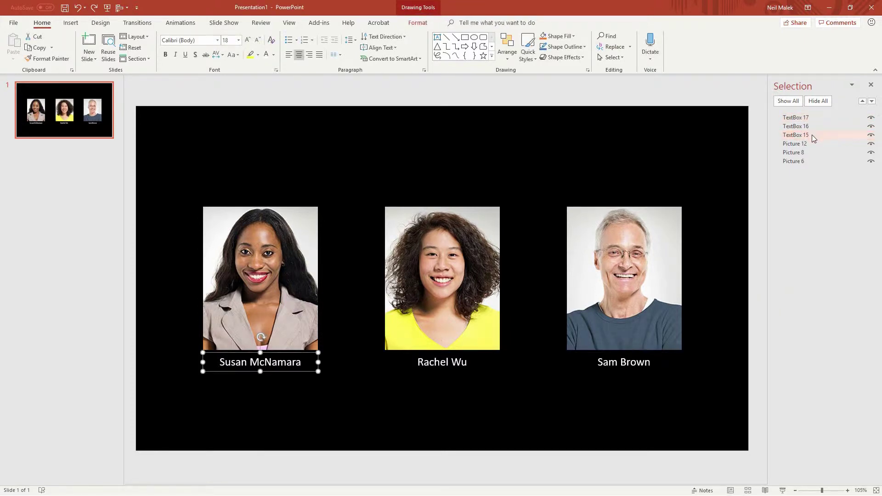
left_click_drag(803, 136, 803, 164)
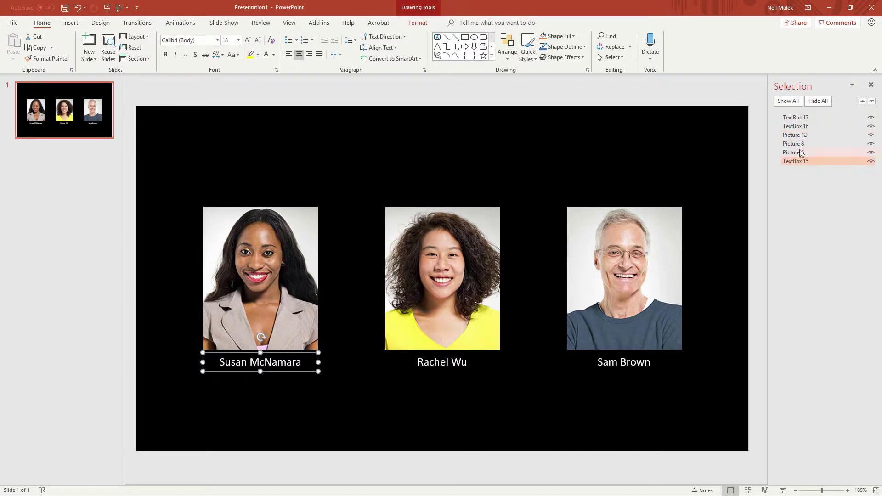
left_click_drag(803, 128, 805, 169)
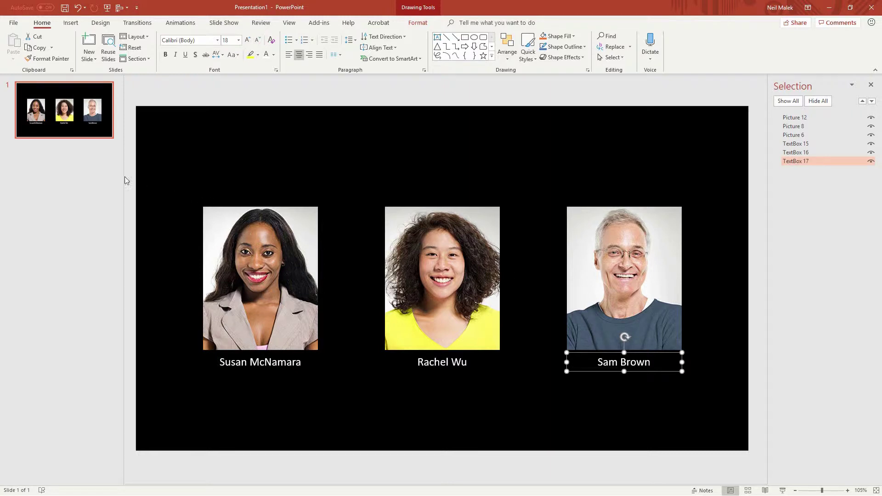
left_click(73, 108)
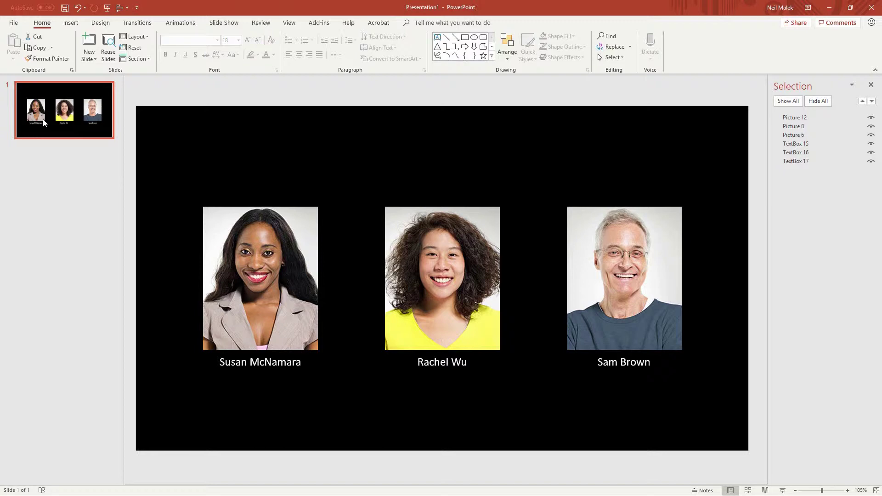
Duplicate the slide as slide 2 and nudge all three name captions up behind the portraits.
key("ctrl+d")
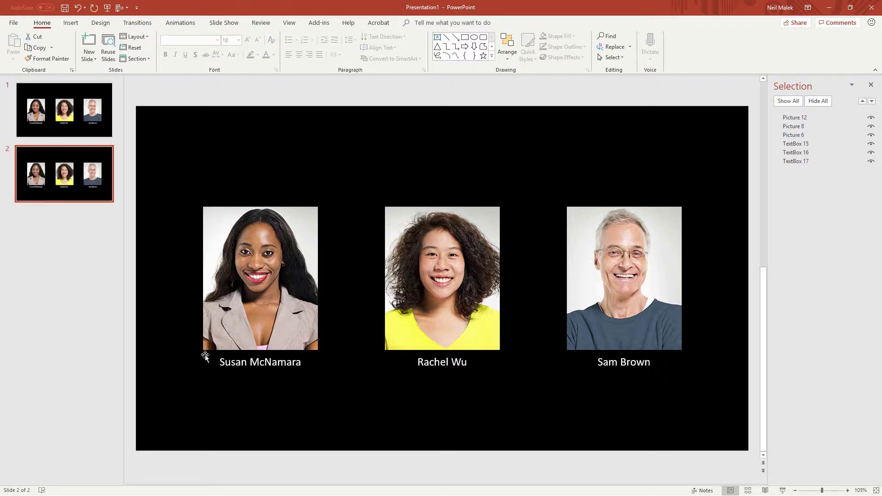
left_click(252, 362)
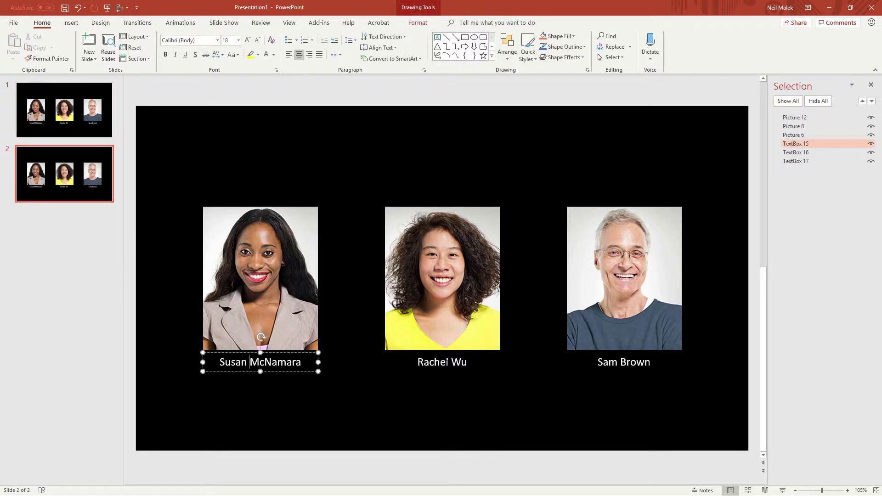
left_click(447, 362, "shift")
left_click(620, 360, "shift")
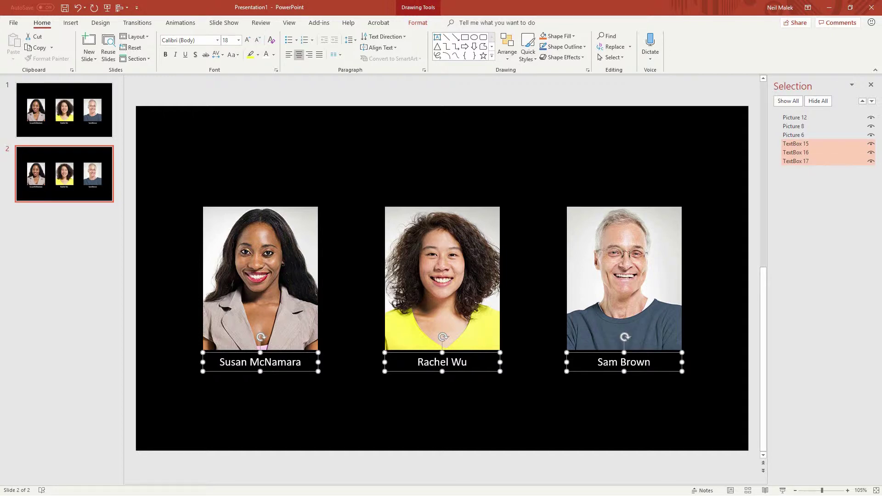
key("Up")
key("Up")
key("Up")
key("Up")
key("Up")
key("Up")
key("Up")
key("Up")
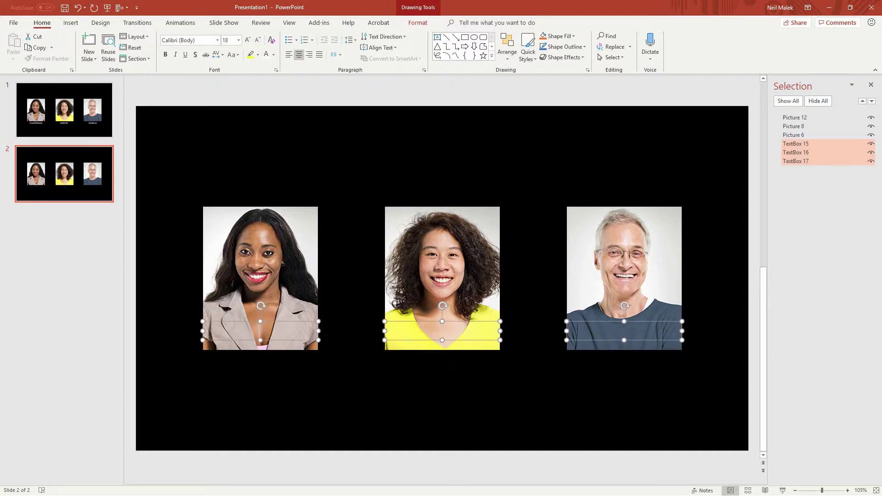
key("ctrl+Up")
key("ctrl+Up")
key("ctrl+Up")
key("ctrl+Up")
key("ctrl+Up")
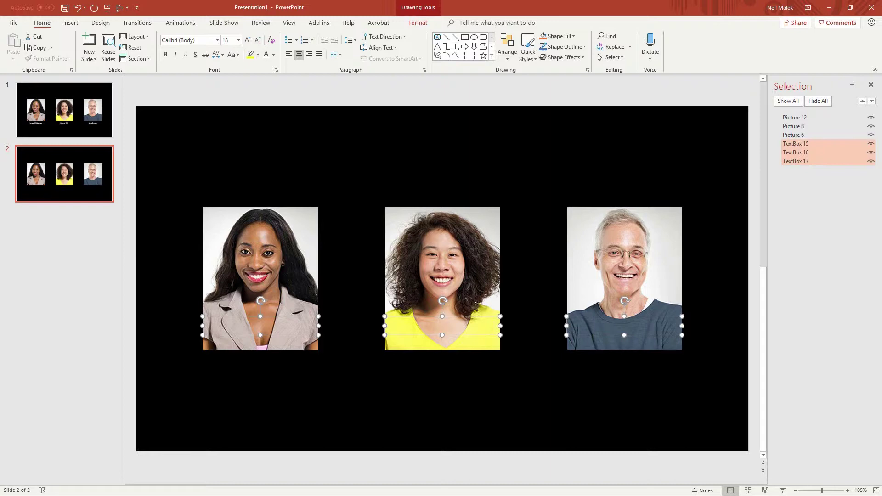
Shrink the left, middle and right portraits slightly by their corners, keeping equal spacing.
left_click(291, 257)
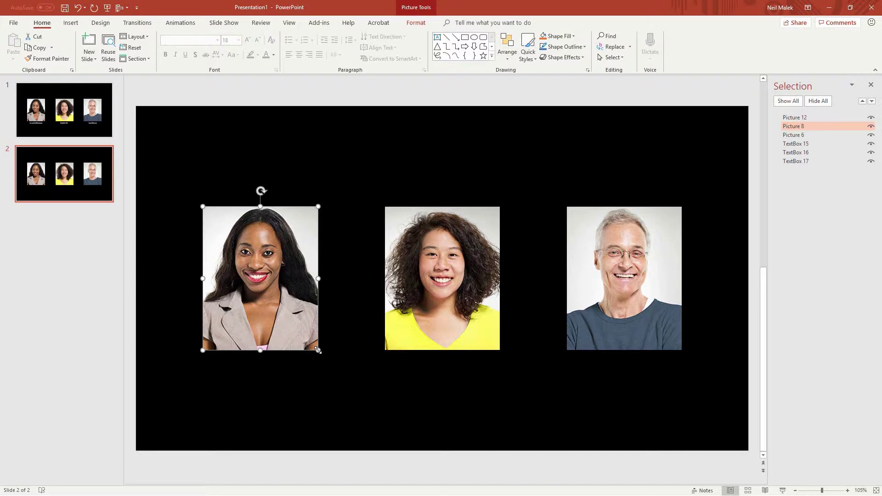
left_click_drag(318, 350, 306, 340)
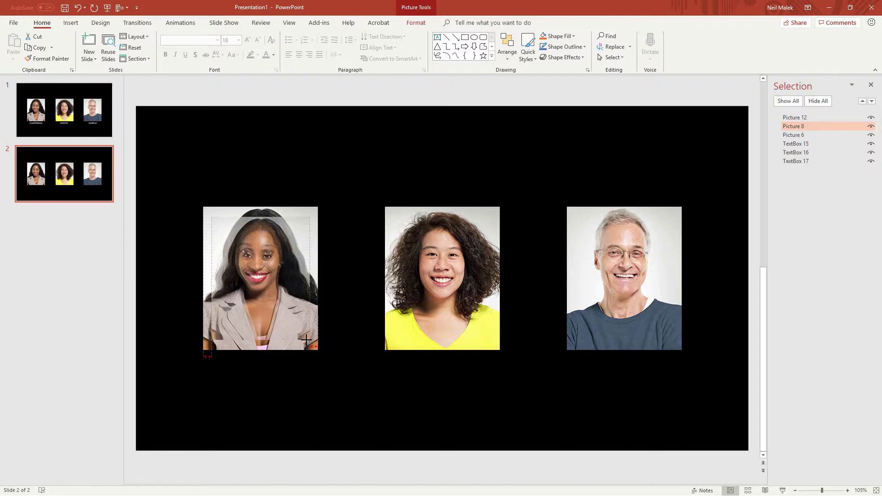
mouse_move(306, 340)
left_mouse_down()
mouse_move(316, 343)
mouse_move(301, 330)
mouse_move(312, 336)
left_mouse_up()
left_click(469, 309)
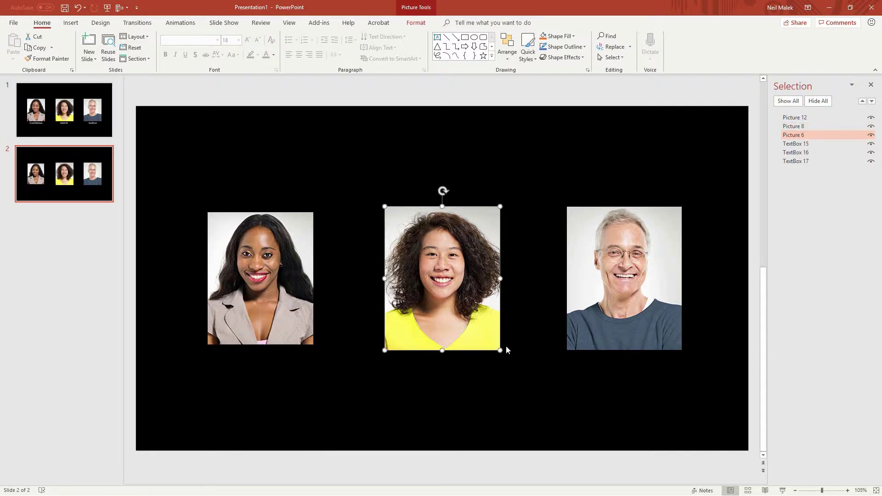
left_click_drag(499, 350, 491, 342)
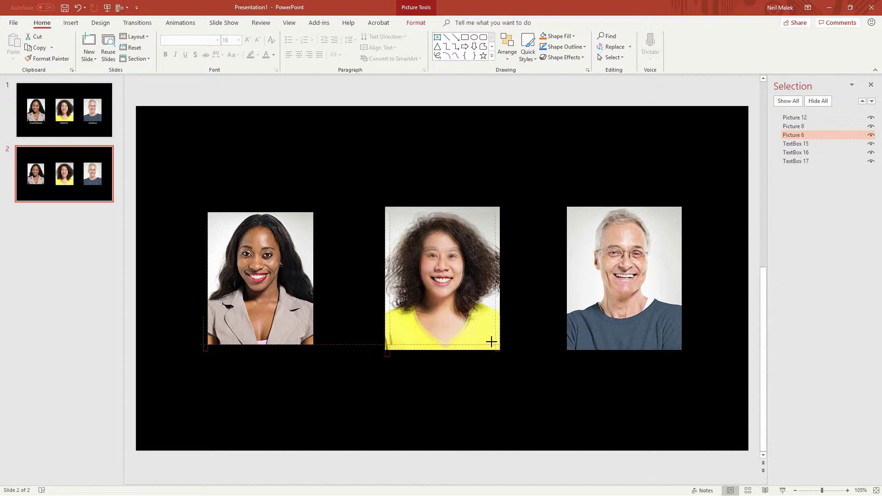
left_click_drag(491, 341, 491, 341)
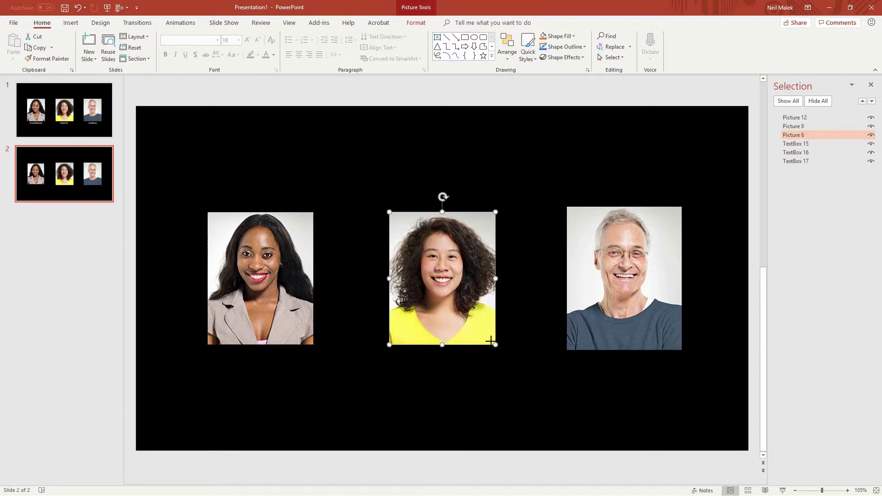
left_click(613, 327)
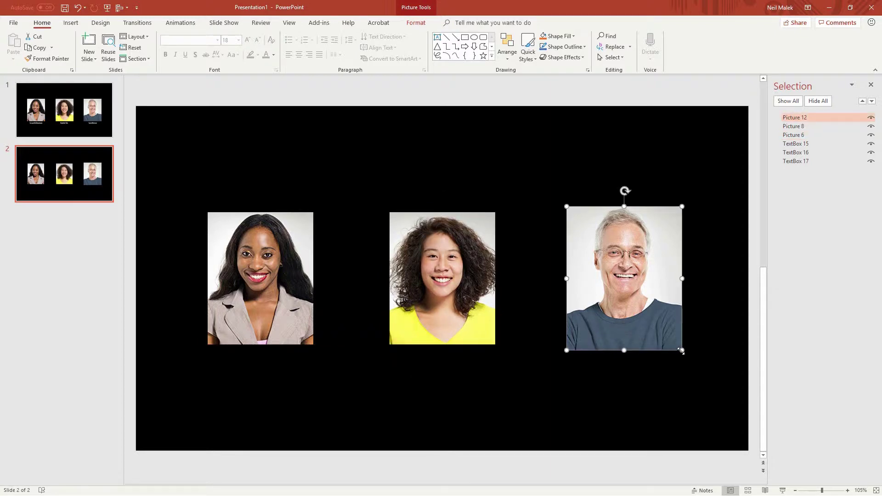
left_click_drag(681, 351, 677, 345)
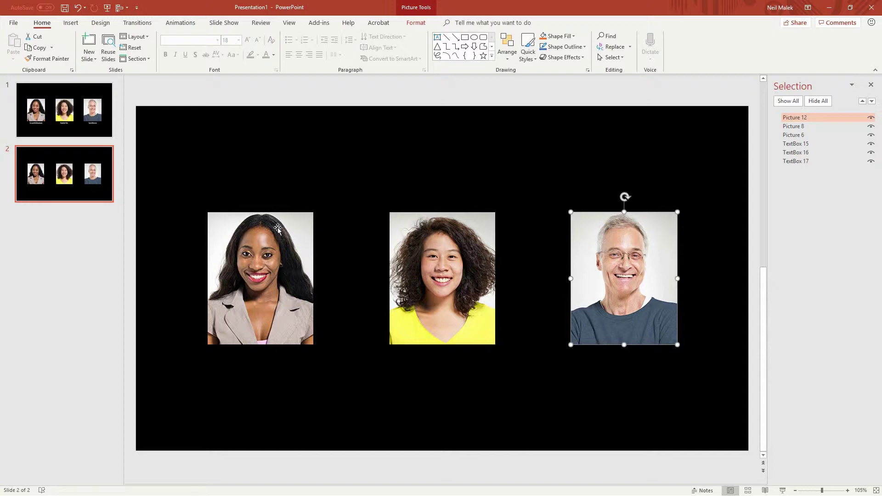
Apply Saturation 0% to the man's, the middle and the left portraits on slide 2.
left_click(72, 26)
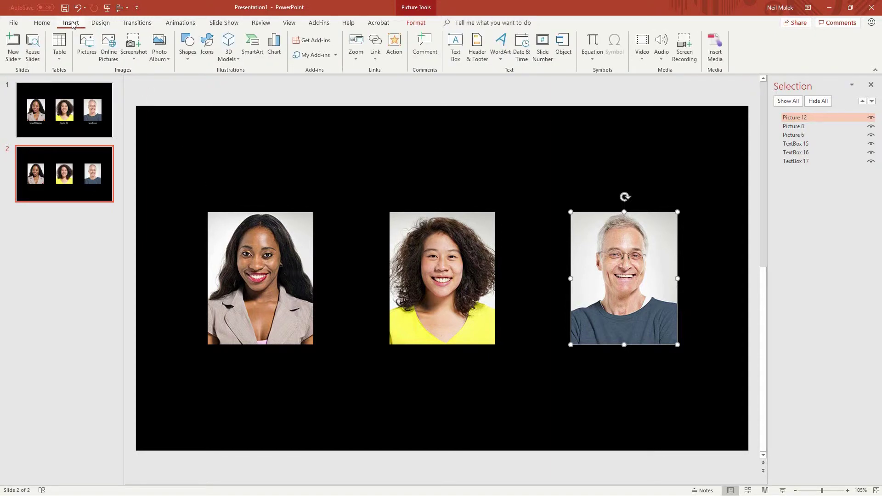
left_click(417, 24)
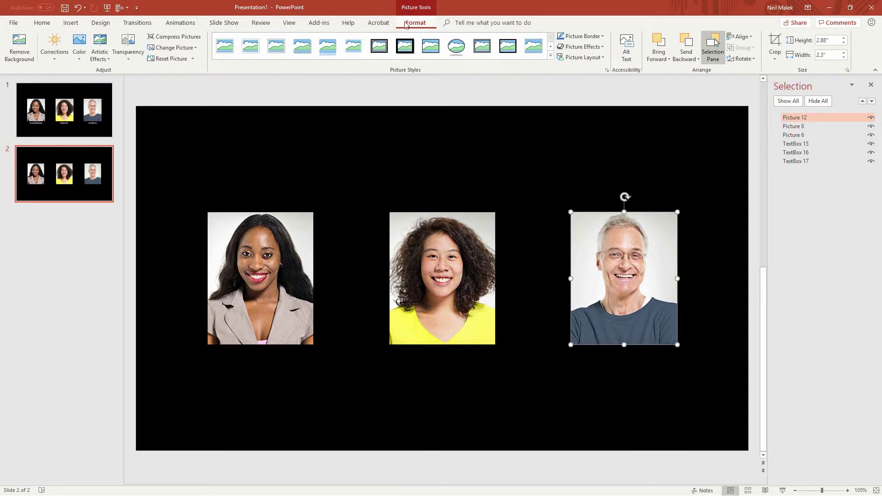
left_click(76, 63)
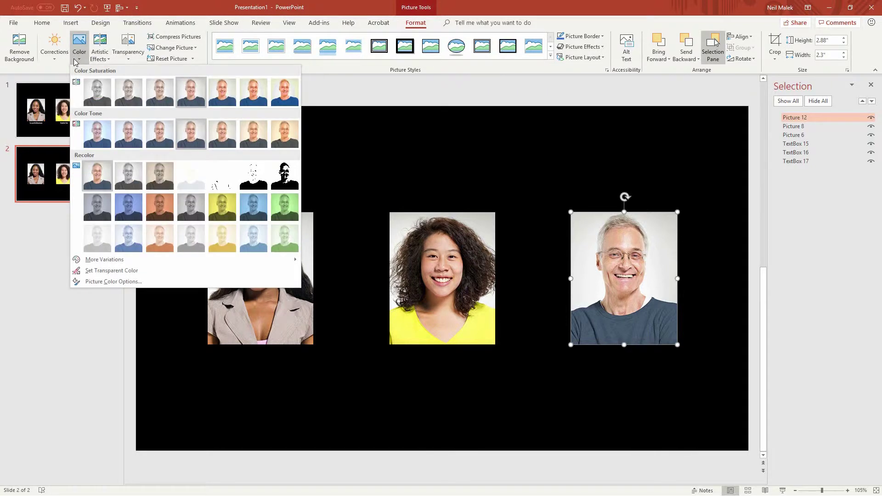
left_click(95, 101)
left_click(439, 253)
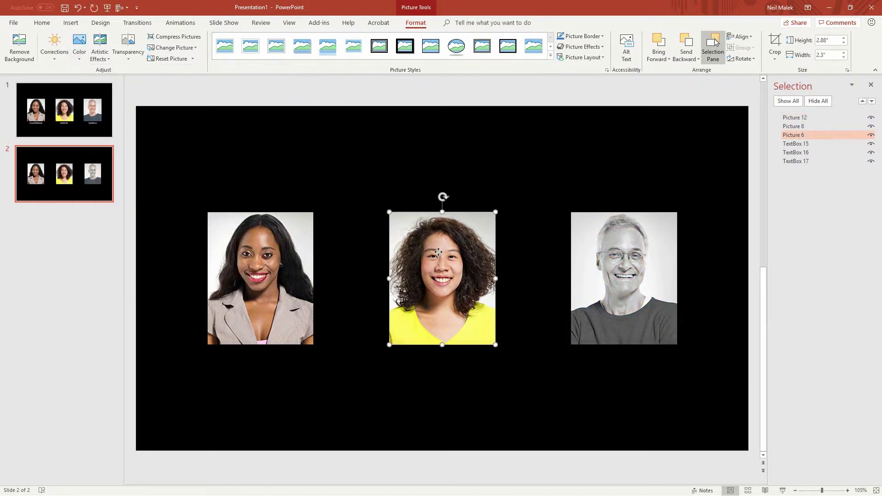
left_click(79, 59)
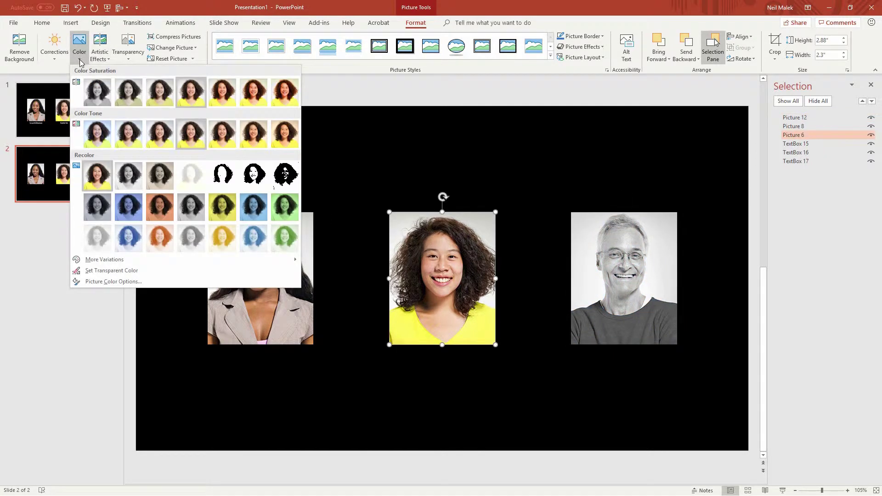
left_click(95, 98)
left_click(256, 263)
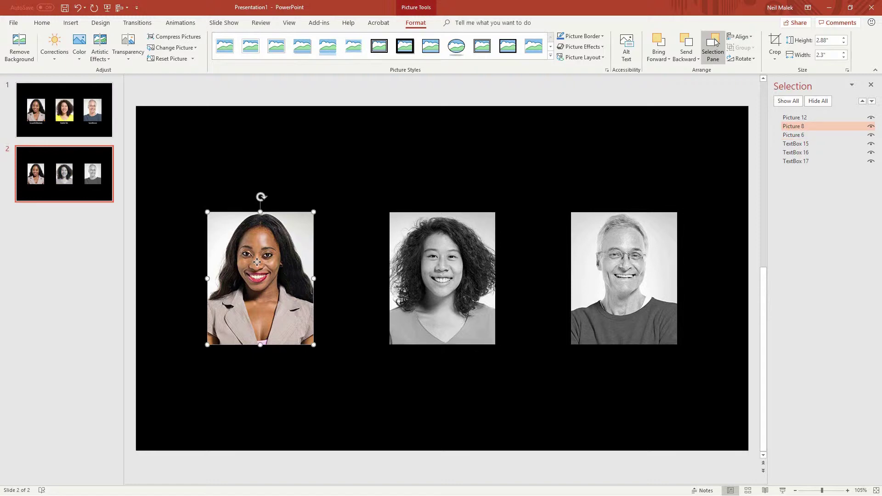
left_click(79, 57)
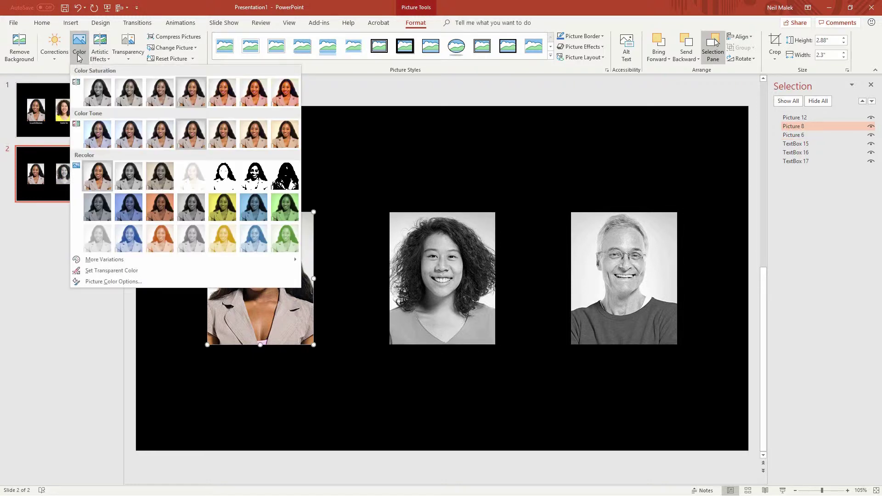
left_click(97, 95)
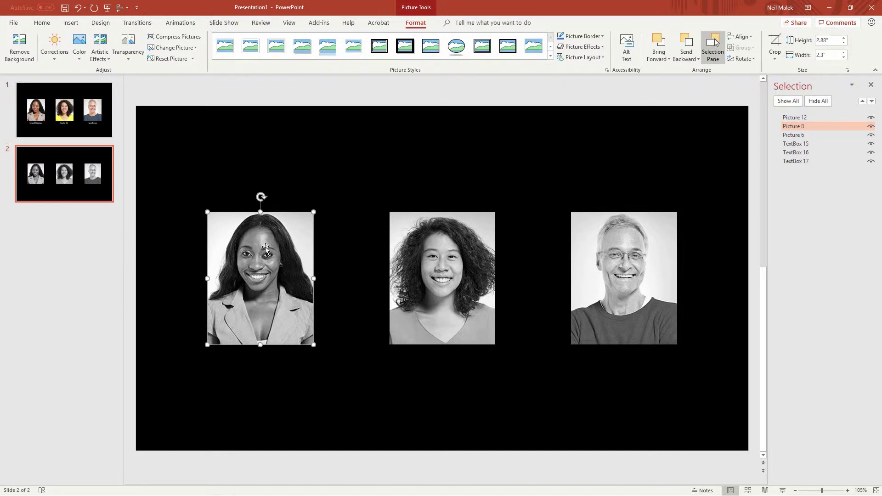
left_click(73, 121)
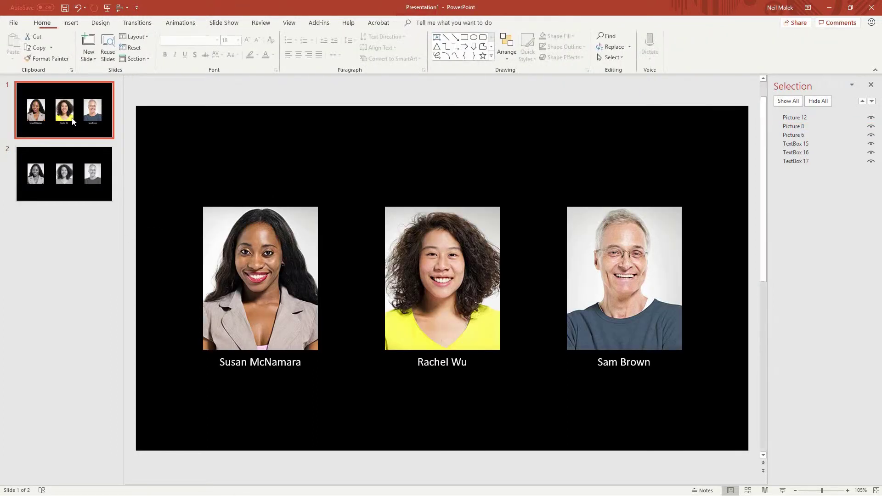
left_click(87, 170)
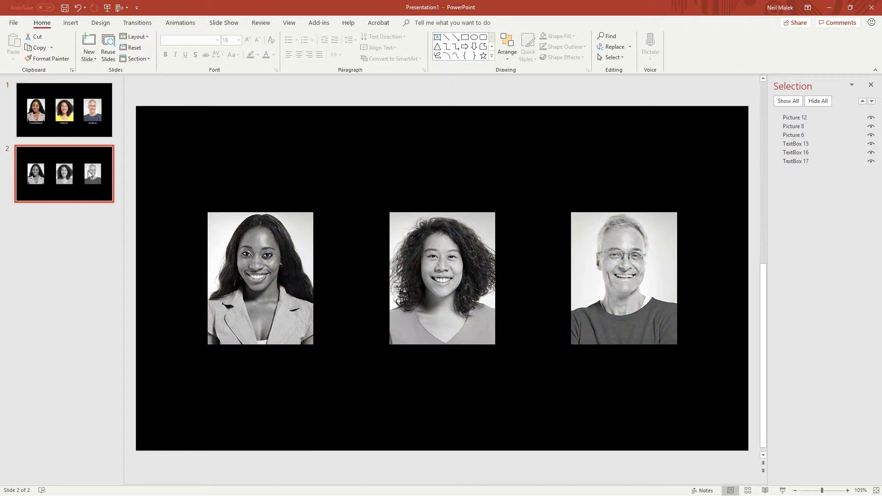
left_click(70, 106)
left_click(76, 166)
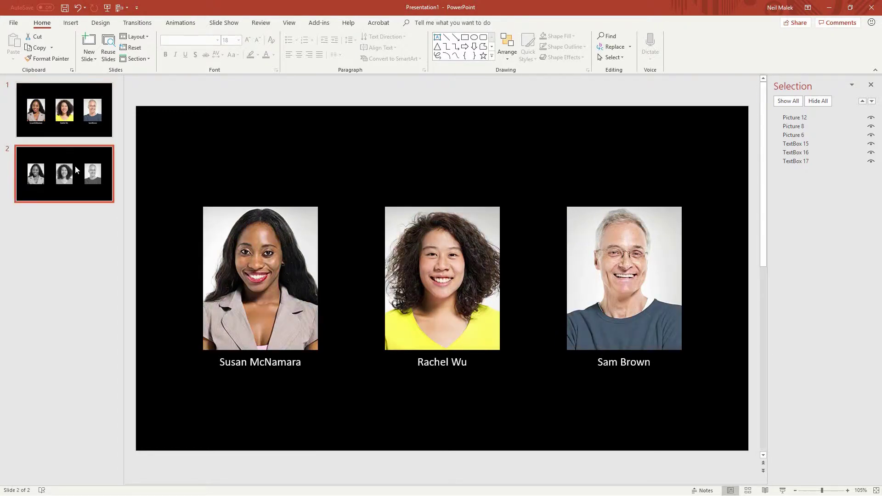
key("Up")
left_click(73, 169)
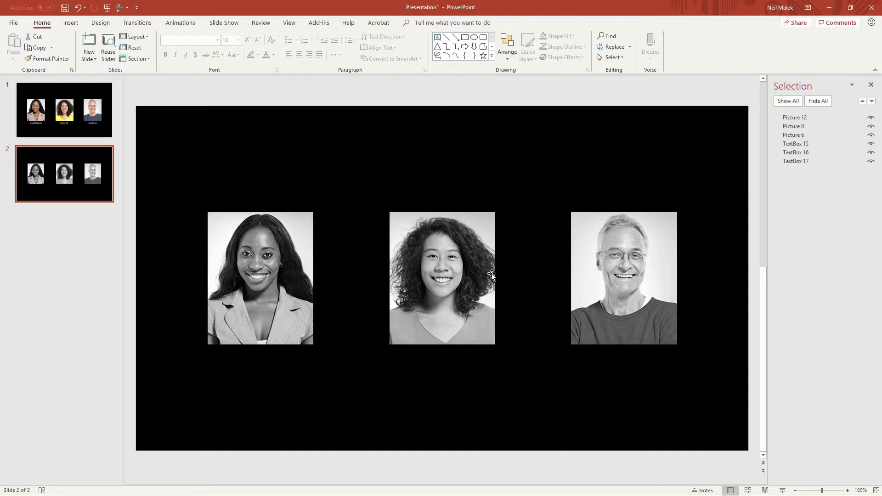
left_click(57, 112)
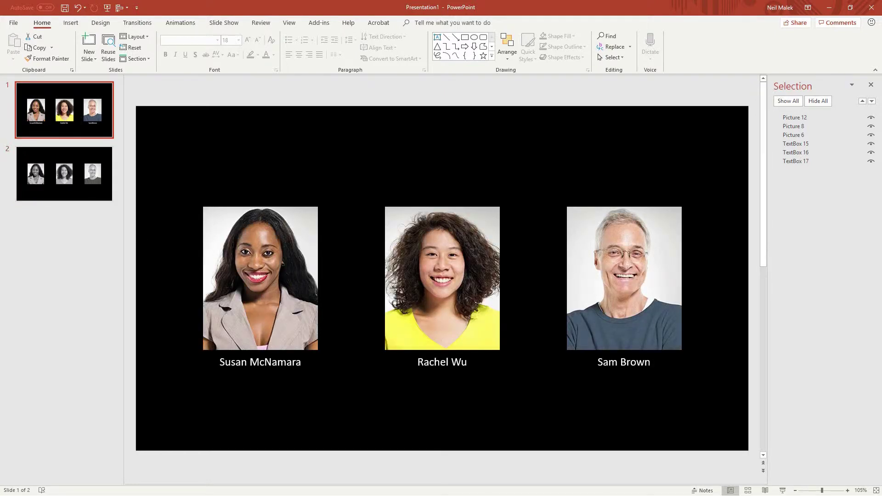
Duplicate grayscale slide 2 and restore the left woman's portrait to Saturation 100% colour.
left_click(74, 180)
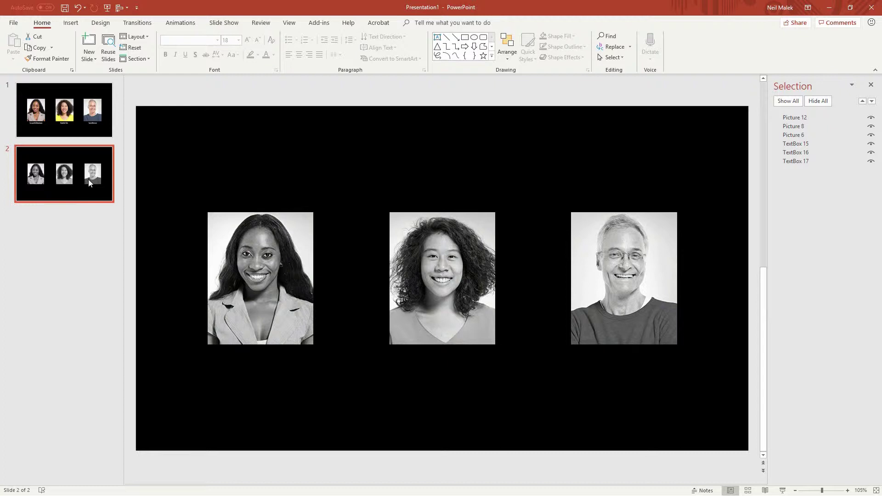
key("ctrl+d")
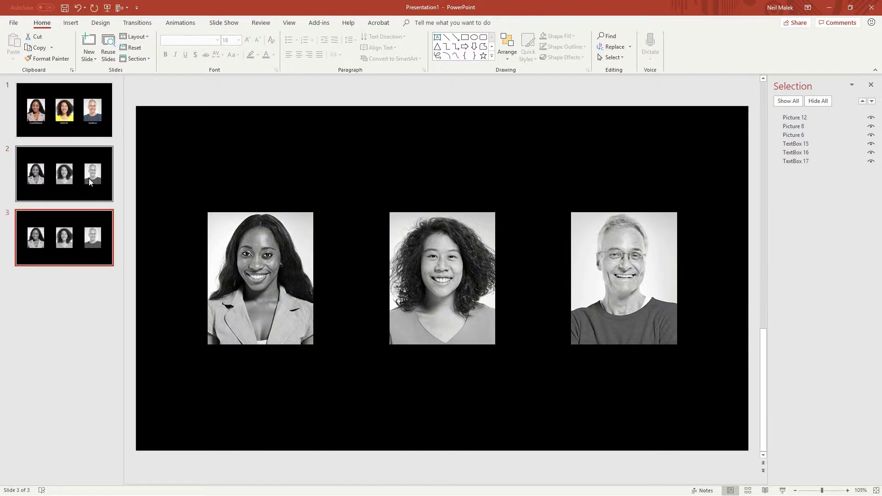
left_click(260, 274)
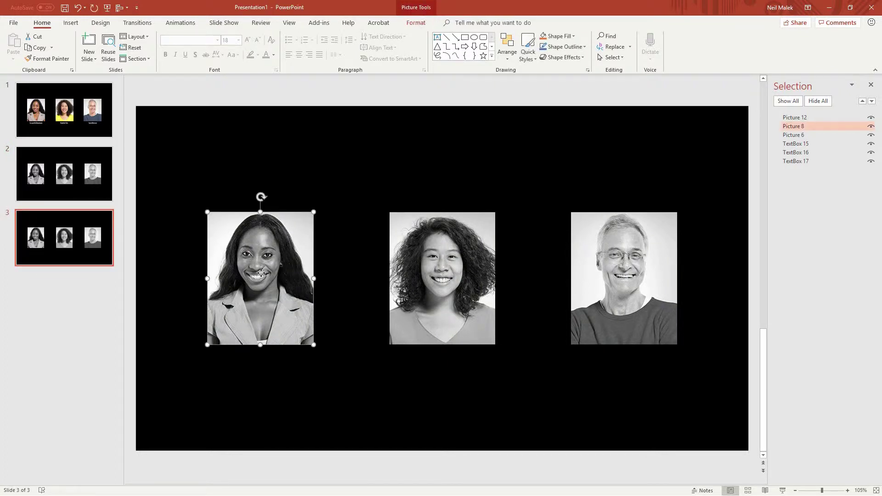
left_click(415, 24)
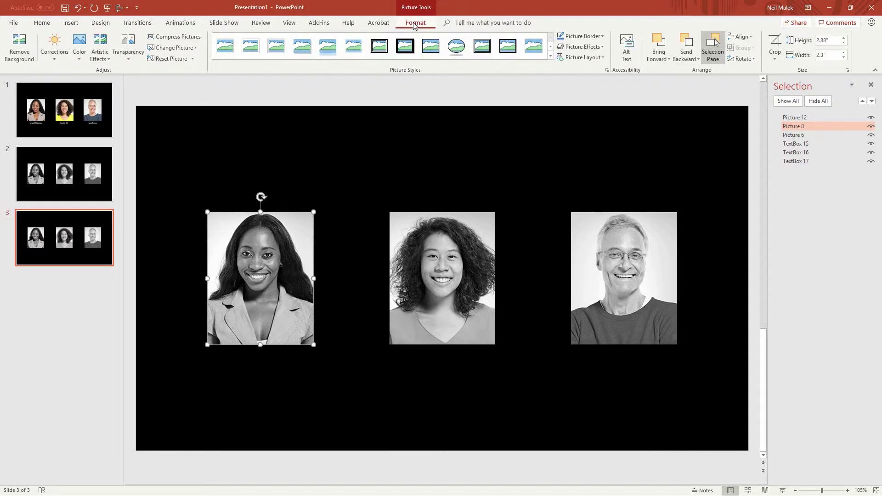
left_click(80, 59)
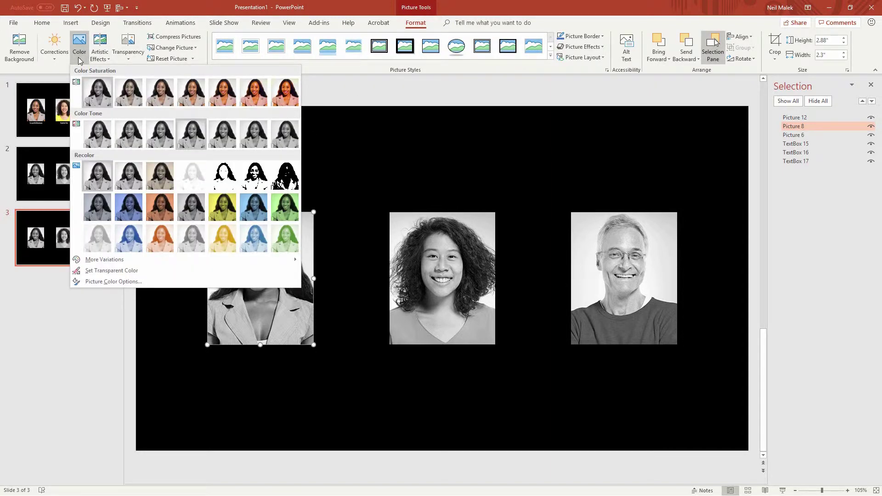
left_click(192, 92)
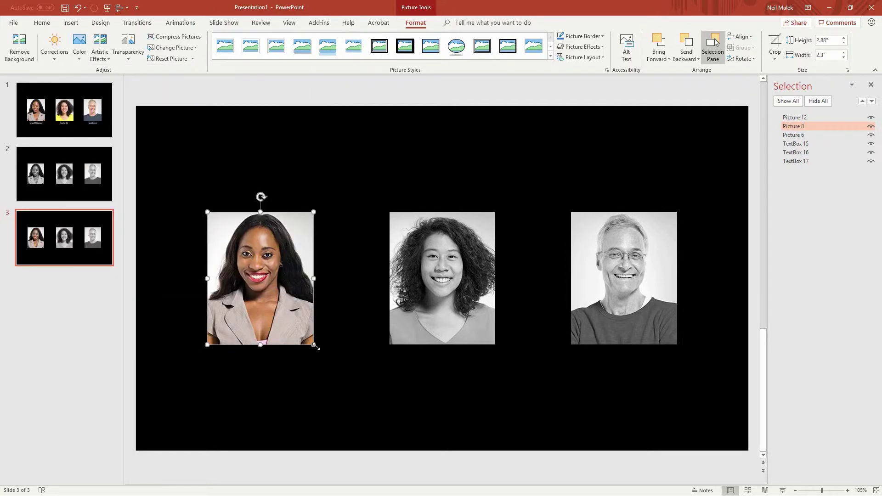
Enlarge the left portrait to 3.13" × 2.5" and move its name caption below it.
left_click_drag(314, 345, 318, 350)
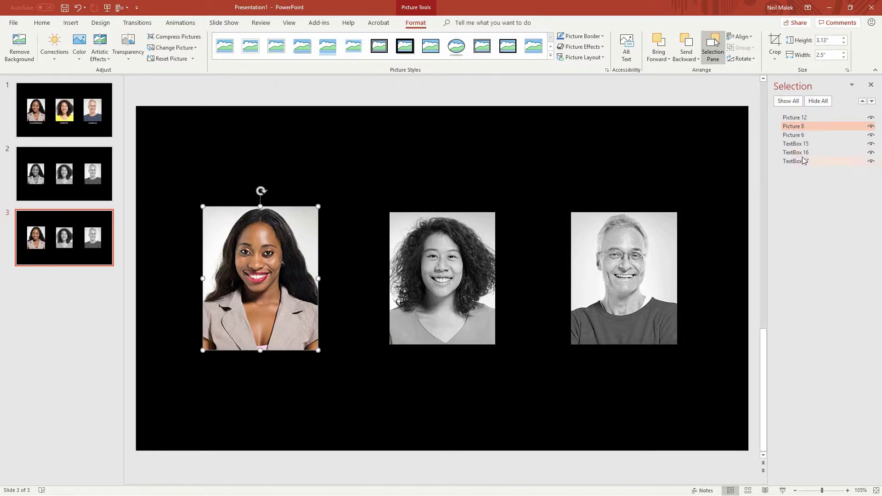
left_click(795, 143)
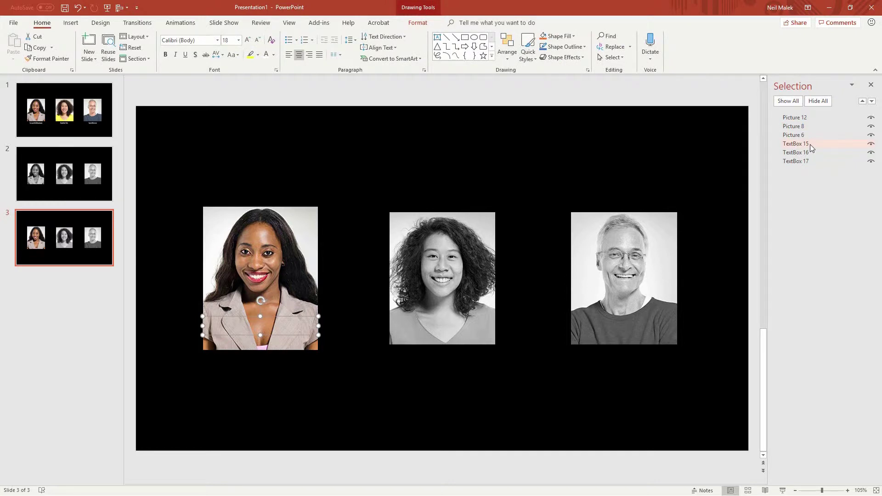
key("ctrl+z")
key("ctrl+z")
key("ctrl+z")
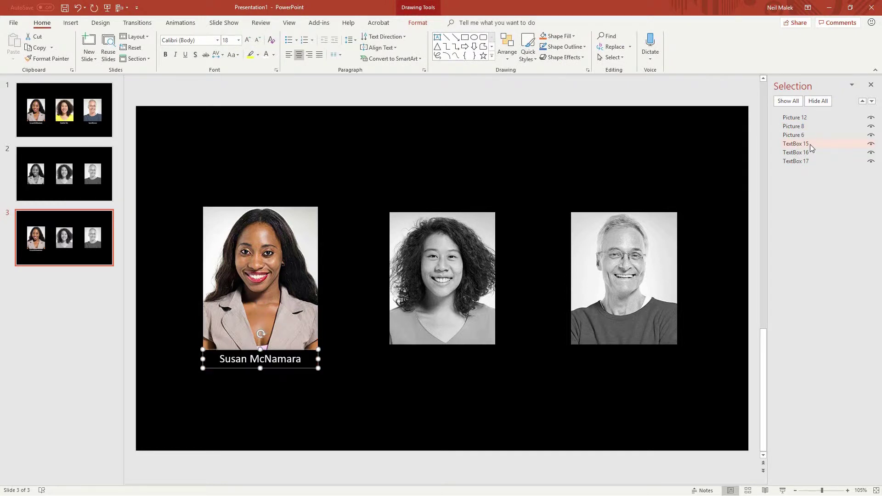
key("ctrl+z")
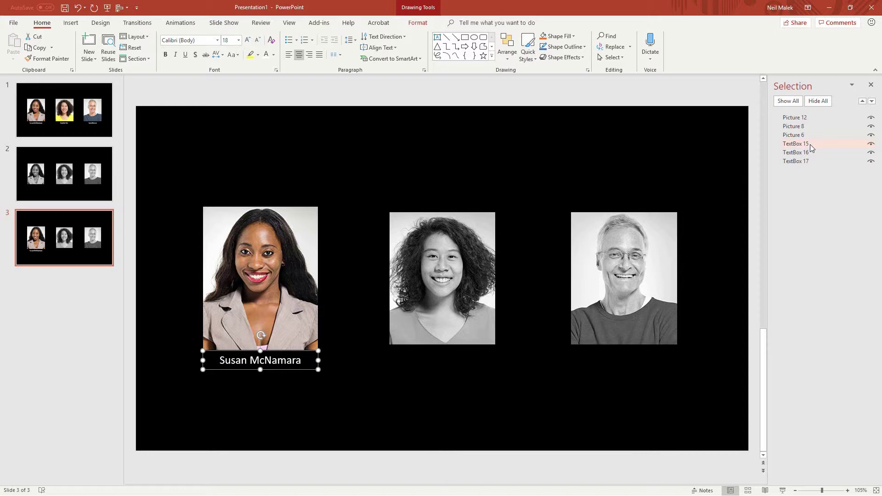
Duplicate grayscale slide 2 and enlarge the middle portrait to 3.13" × 2.5".
left_click(59, 167)
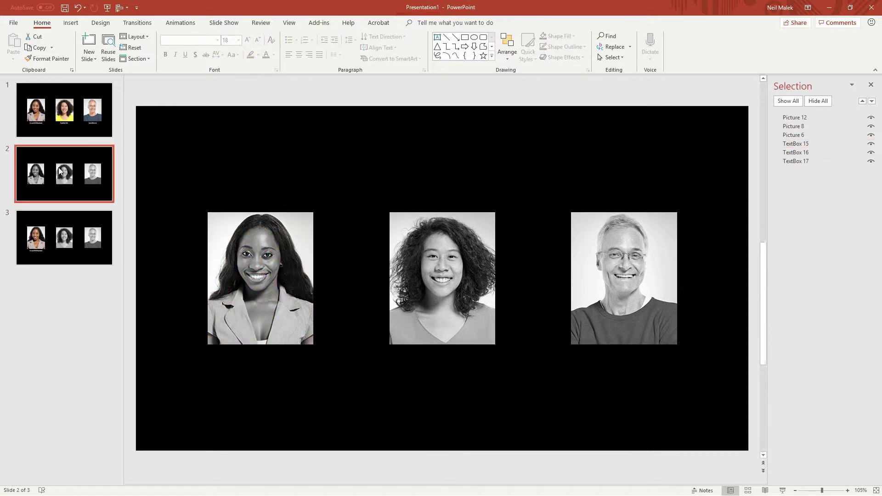
key("ctrl+d")
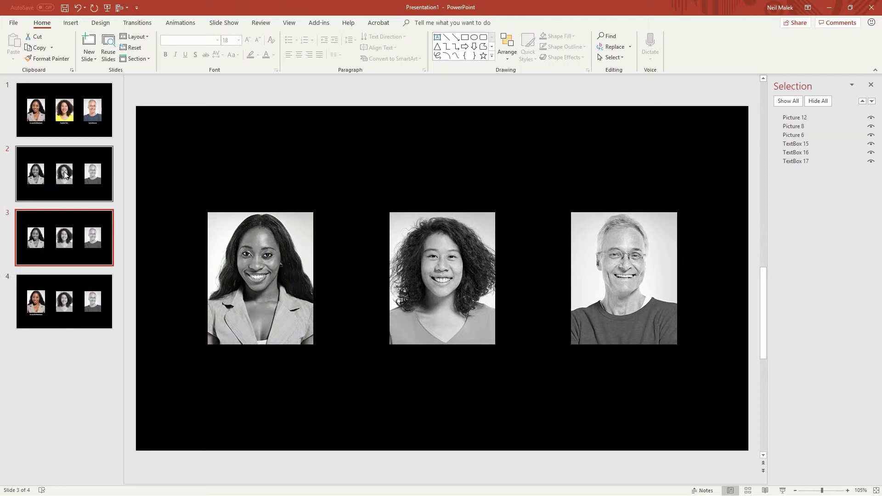
left_click(437, 268)
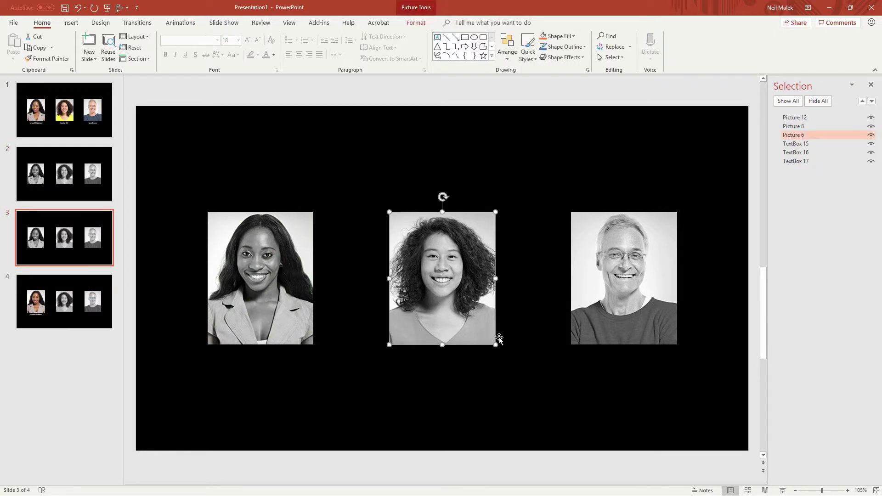
left_click_drag(495, 345, 497, 345)
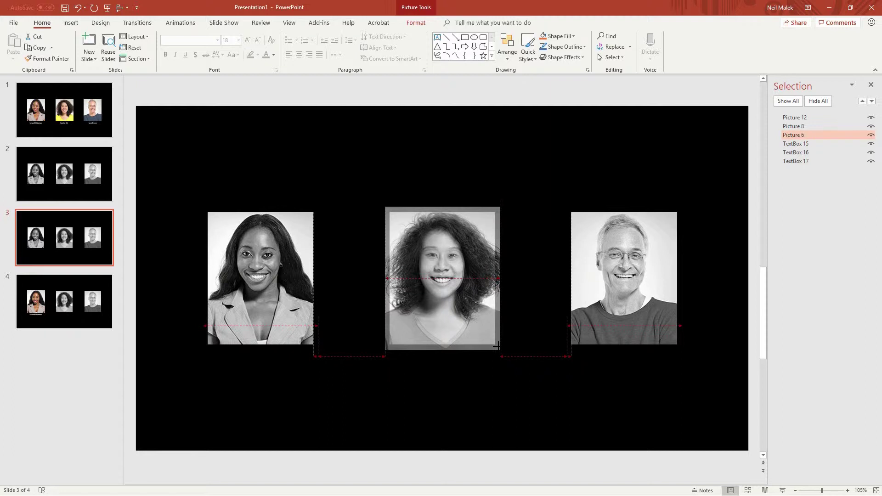
left_click_drag(496, 346, 497, 346)
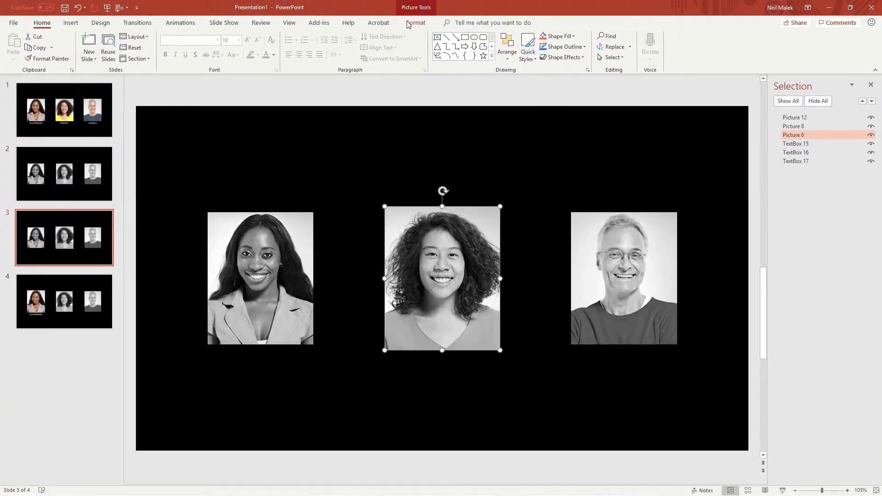
Give the middle portrait Saturation 100% colour and move TextBox 16 down below it.
left_click(415, 23)
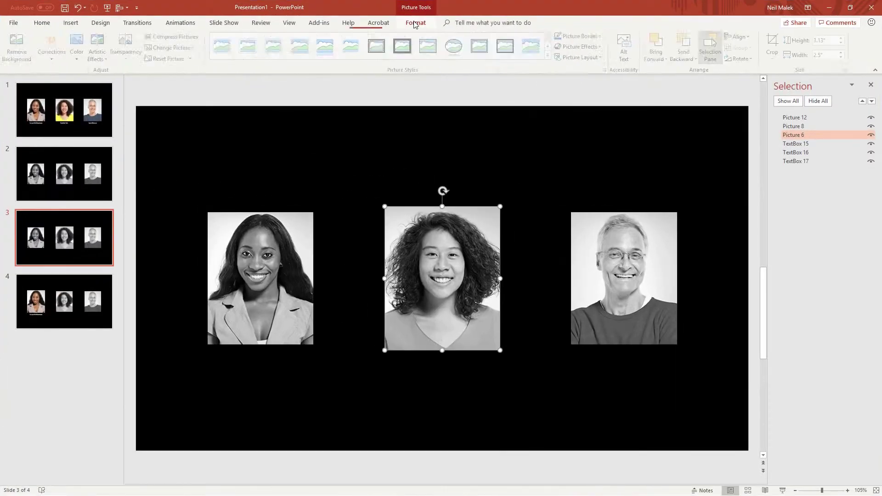
left_click(79, 44)
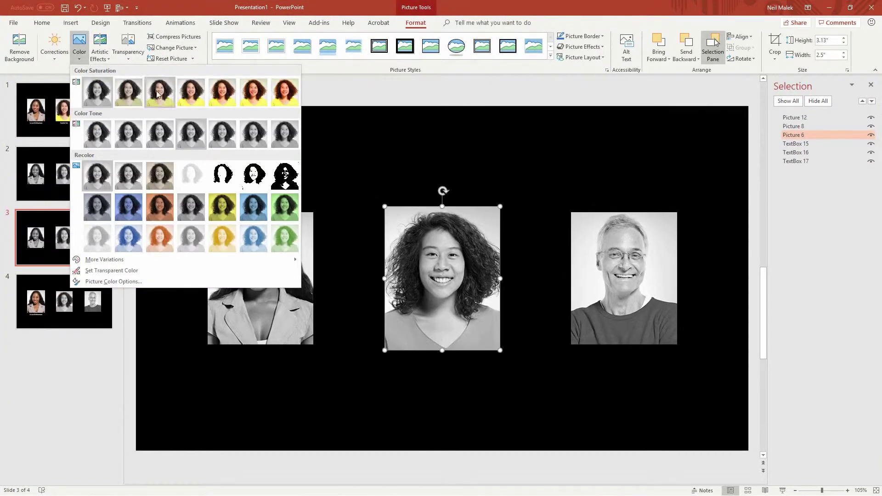
left_click(181, 93)
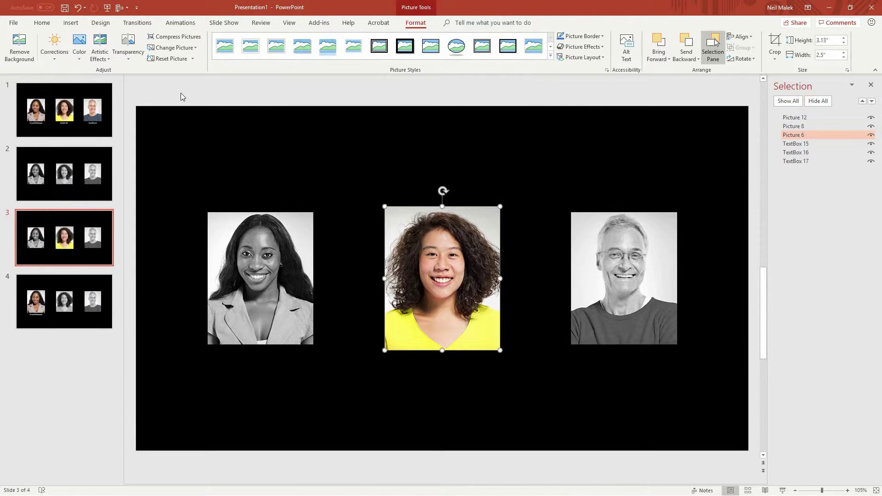
left_click(797, 153)
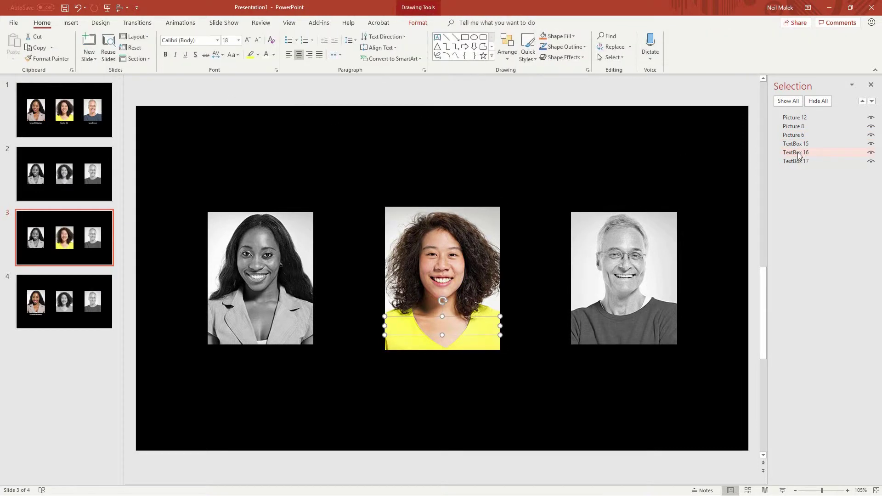
key("Down")
key("Down")
key("Down")
key("Down")
key("Down")
key("Down")
key("Down")
key("Down")
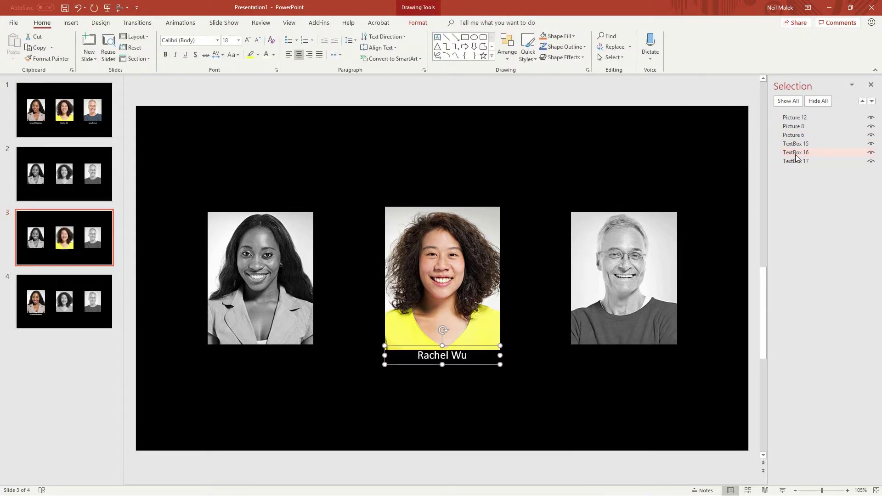
key("Down")
key("Down")
key("Down")
key("Down")
key("Down")
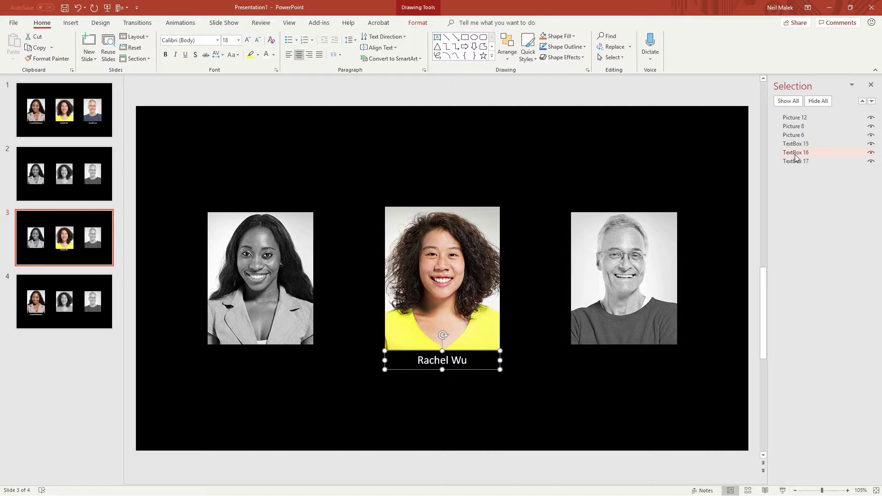
Duplicate grayscale slide 2 and enlarge the man's portrait to 3.13" × 2.5".
left_click(49, 174)
key("ctrl+d")
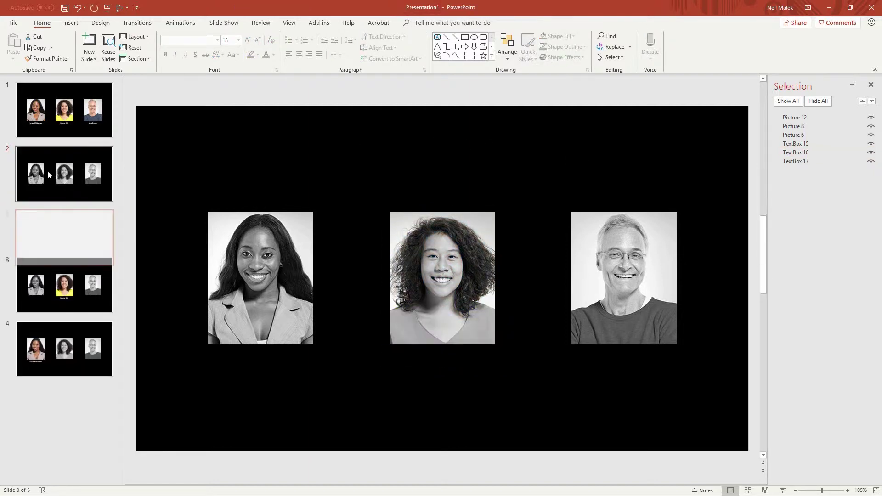
left_click(629, 257)
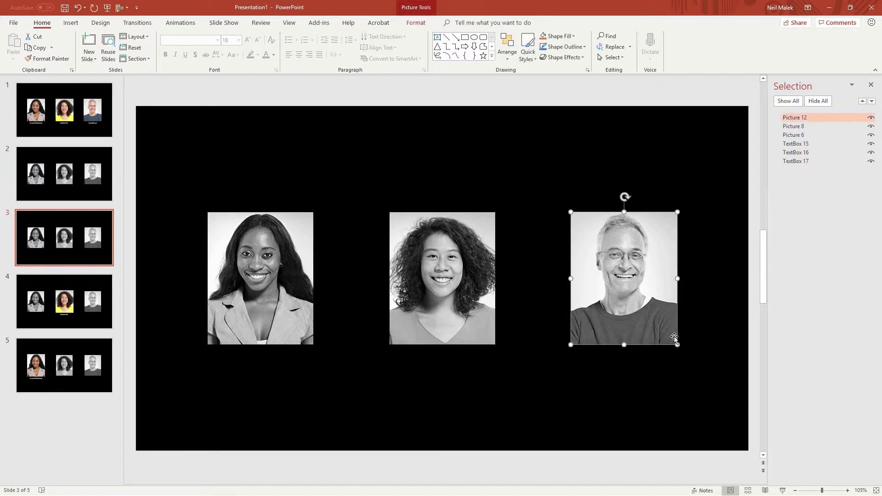
left_click_drag(676, 344, 680, 349)
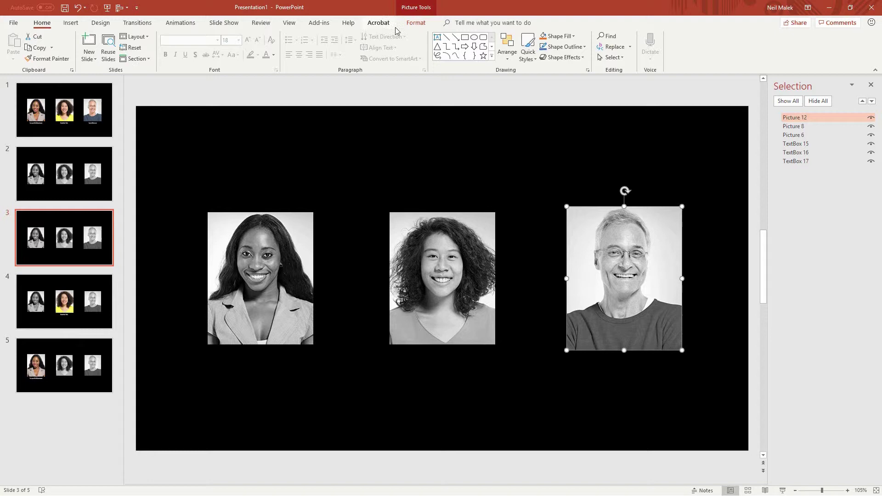
Turn the man's portrait to full colour and move his name caption (TextBox 17) below it.
left_click(416, 22)
left_click(80, 48)
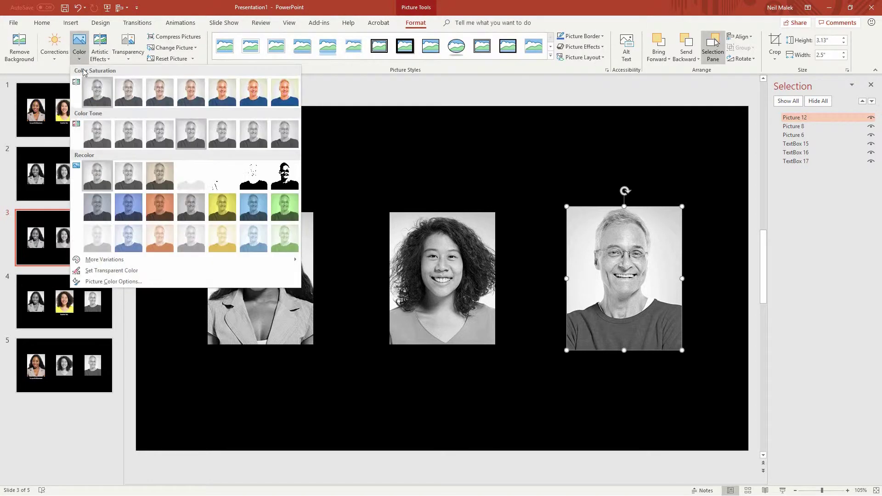
left_click(188, 91)
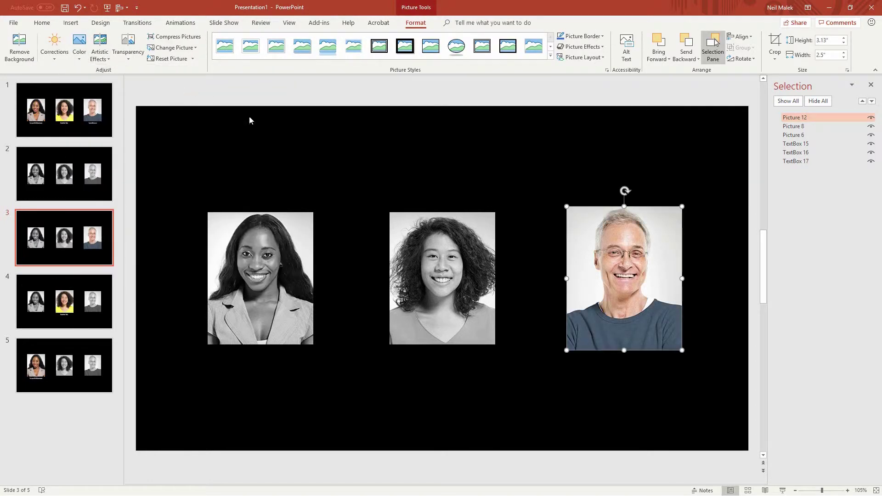
left_click(796, 161)
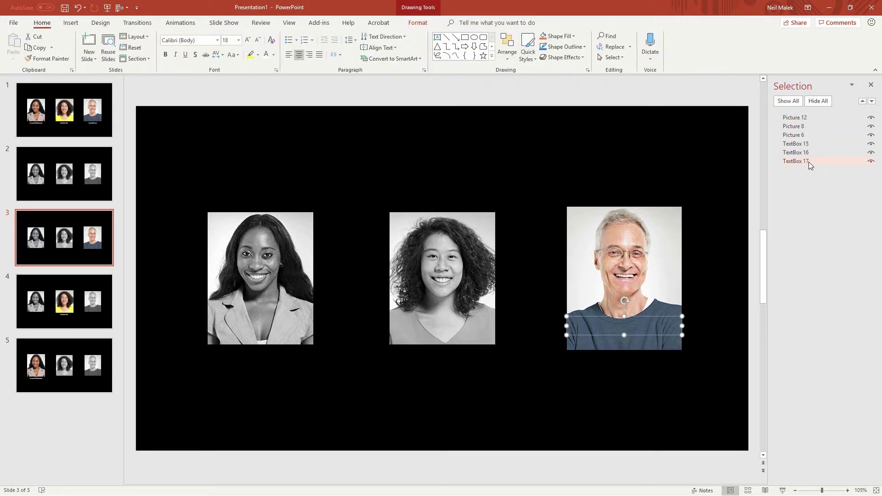
key("Down")
key("Down")
key("Down")
key("Down")
key("Down")
key("Down")
key("Down")
key("Down")
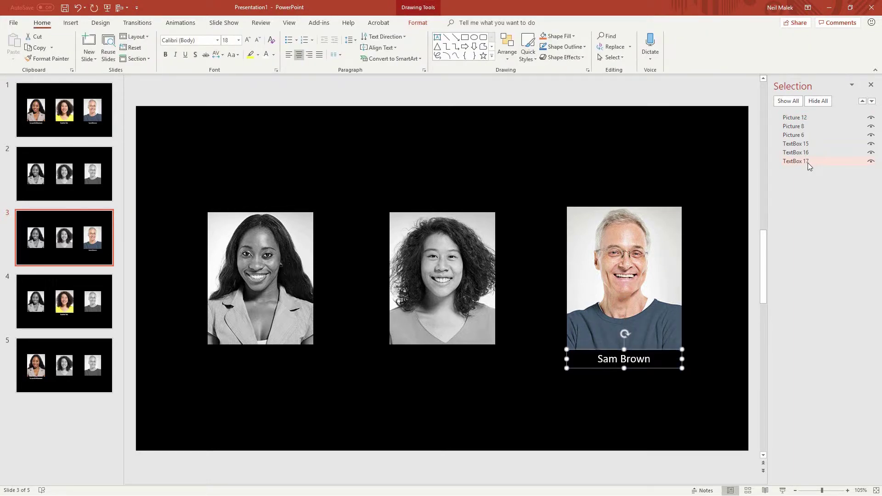
key("ctrl+Down")
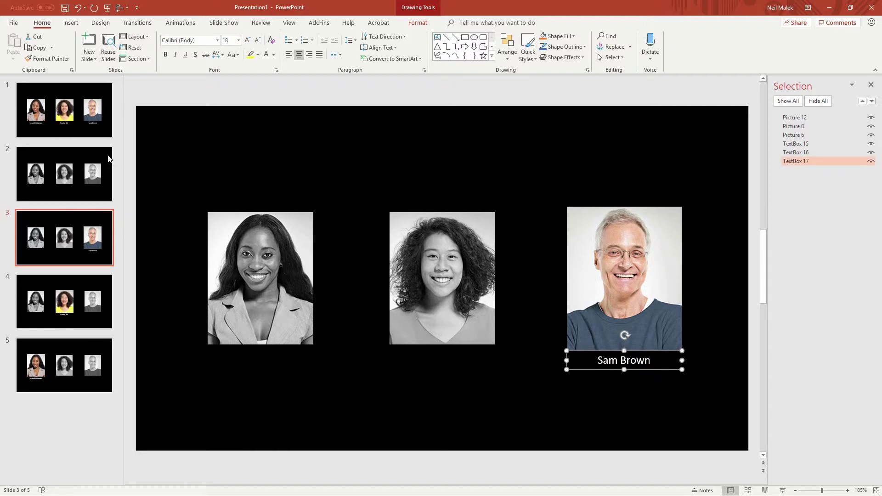
Mark slide 1, the colour overview, as a hidden slide.
left_click(33, 105)
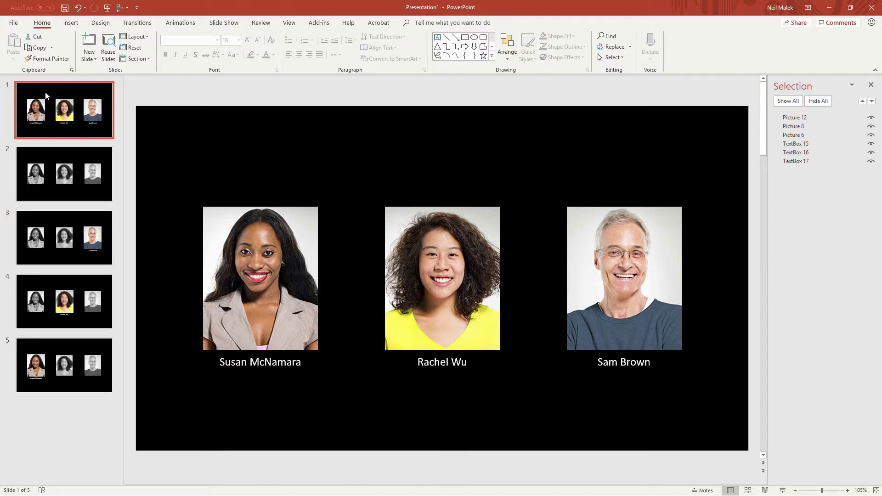
left_click(235, 26)
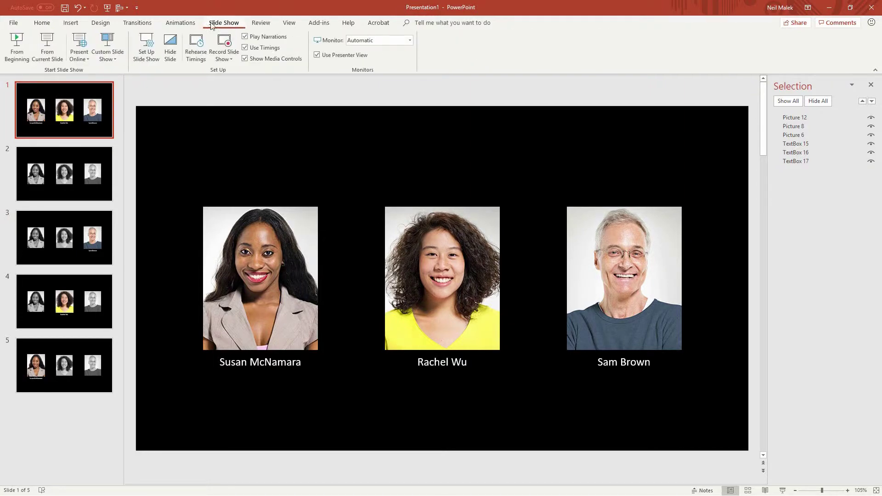
left_click(167, 50)
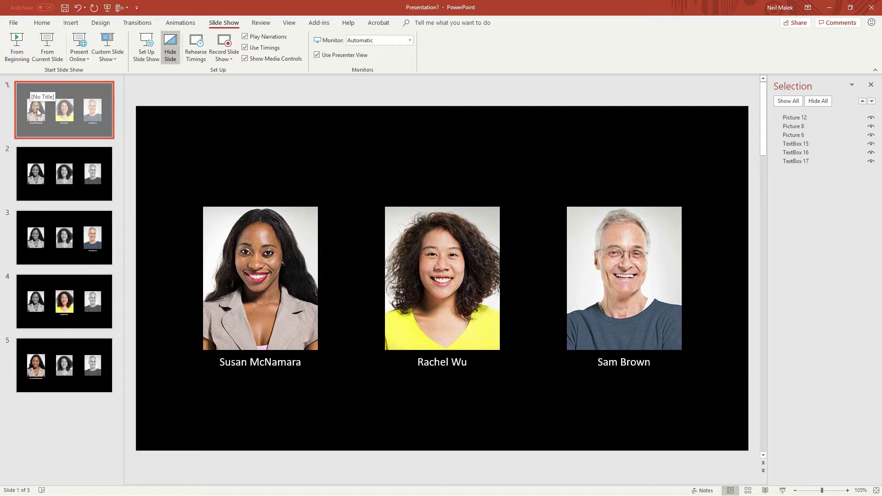
Apply the Morph transition to slides 2–5 and dismiss its introduction tip.
left_click(59, 169)
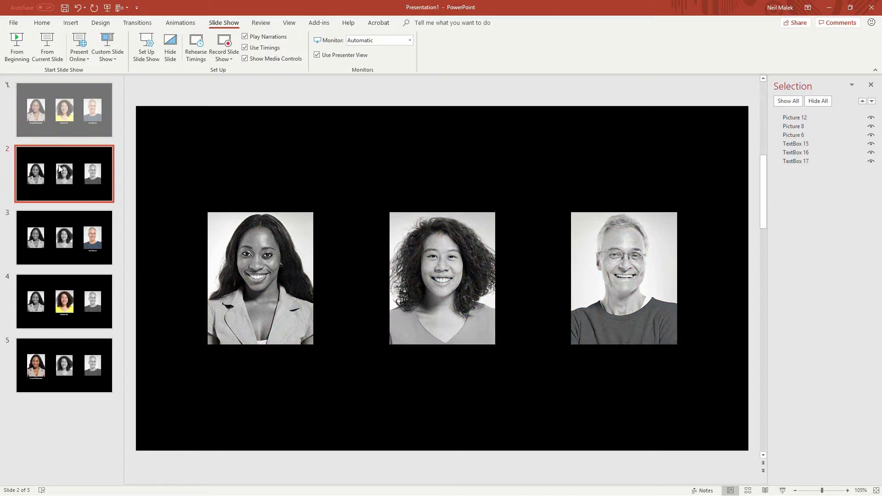
left_click(69, 373, "shift")
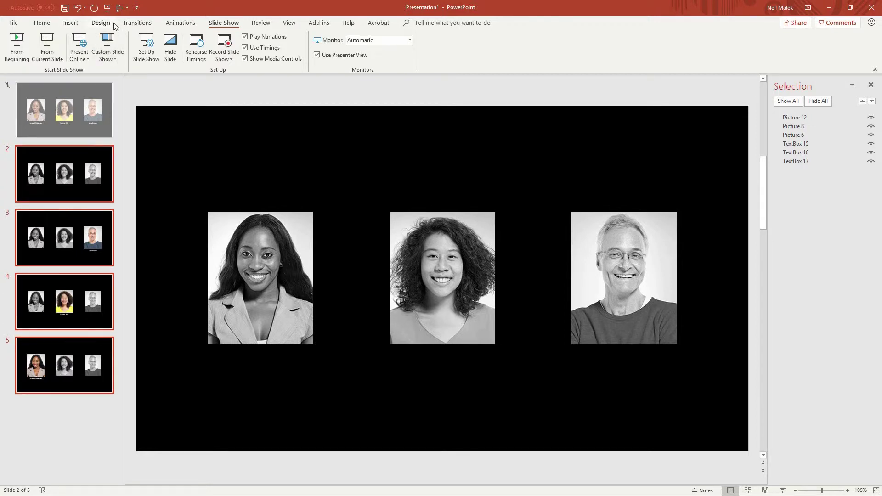
left_click(134, 24)
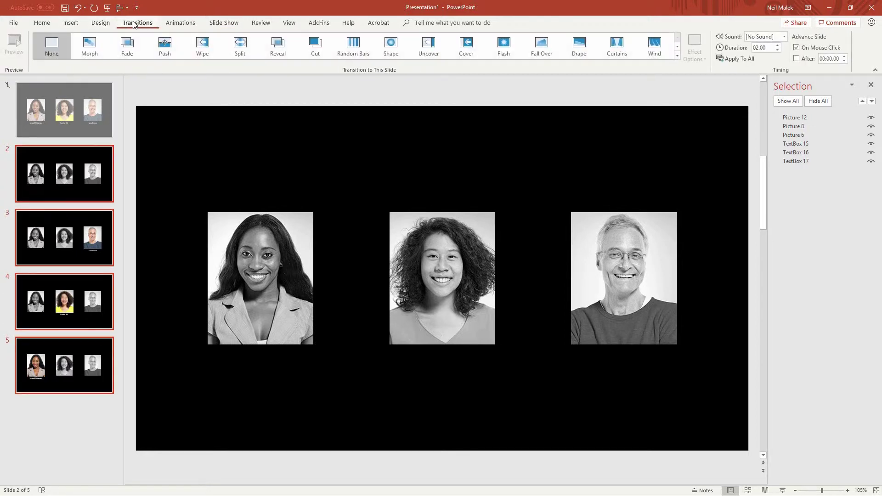
left_click(91, 51)
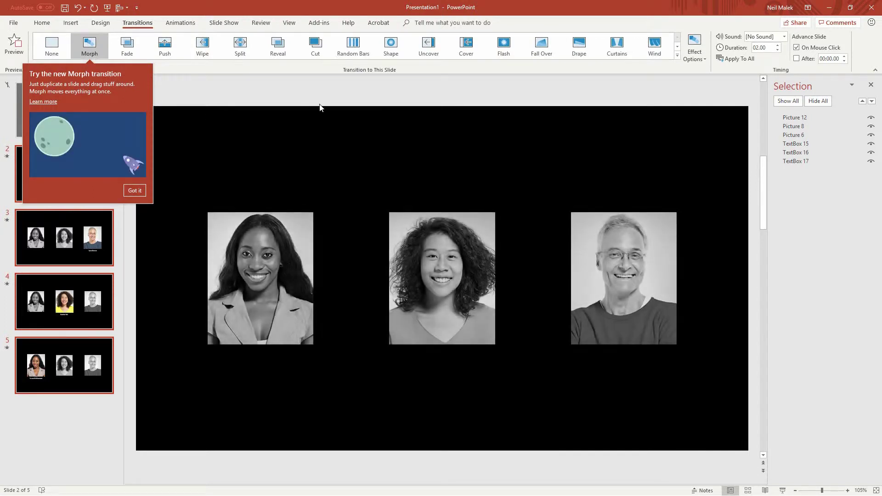
left_click(133, 192)
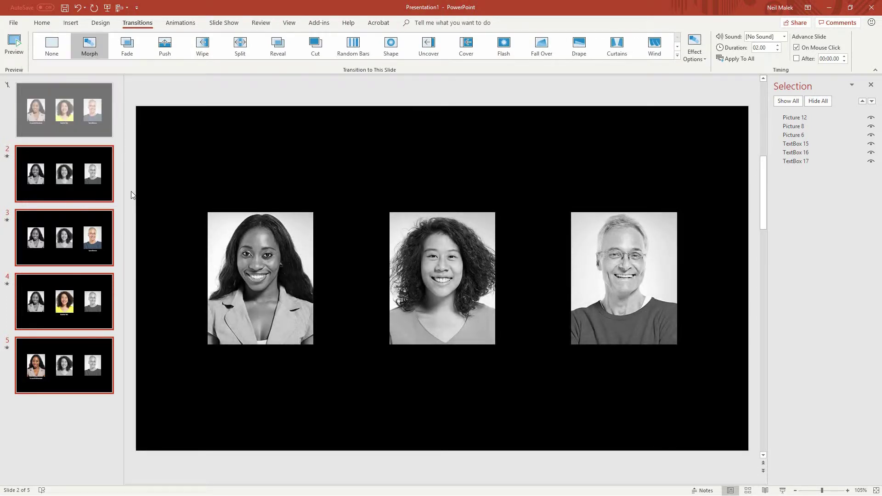
Give the left portrait on slide 2 a mouse-over hyperlink action to Slide 5.
left_click(94, 177)
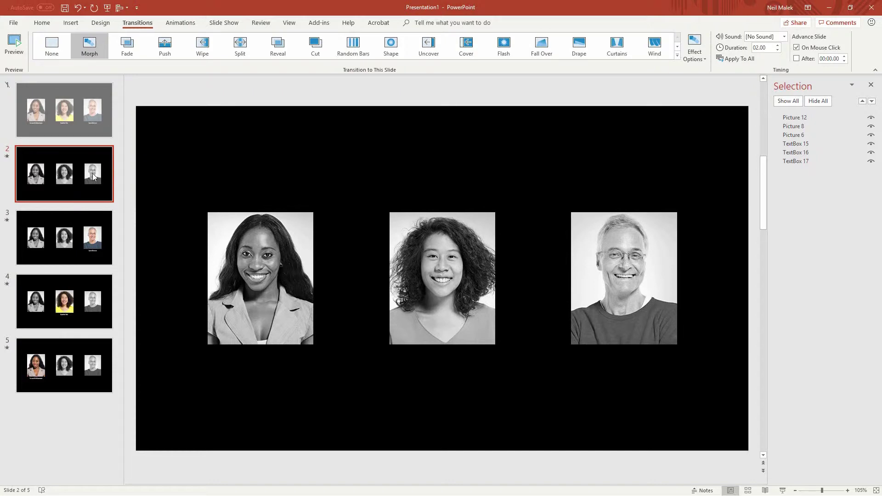
left_click(252, 247)
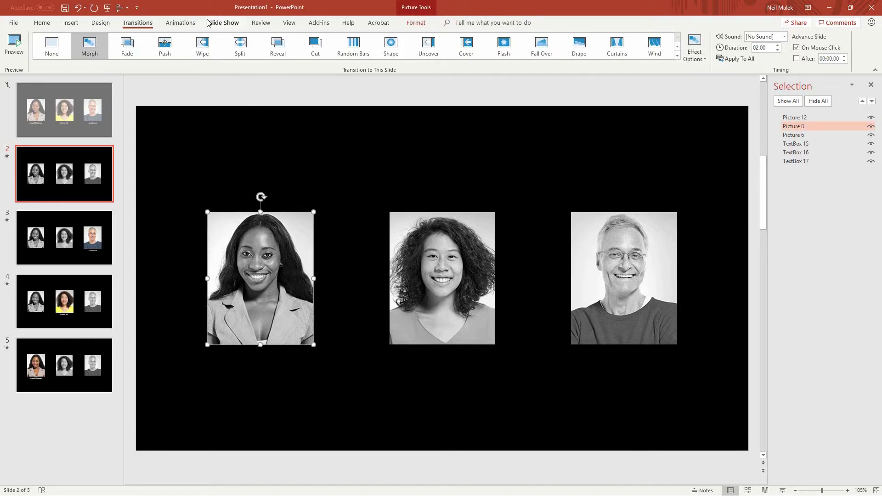
left_click(72, 24)
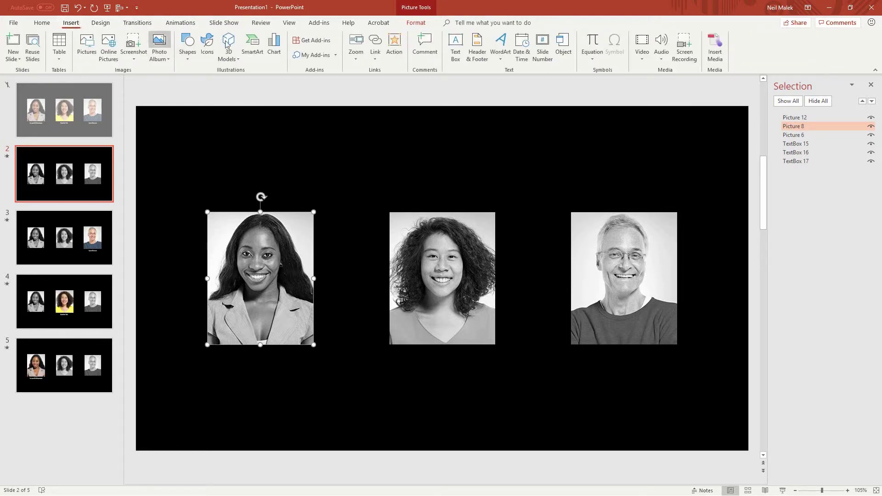
left_click(395, 51)
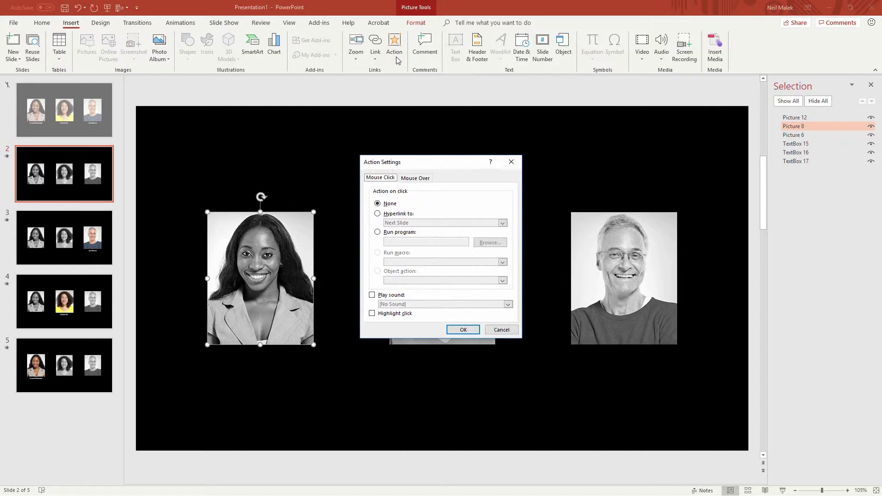
left_click(418, 179)
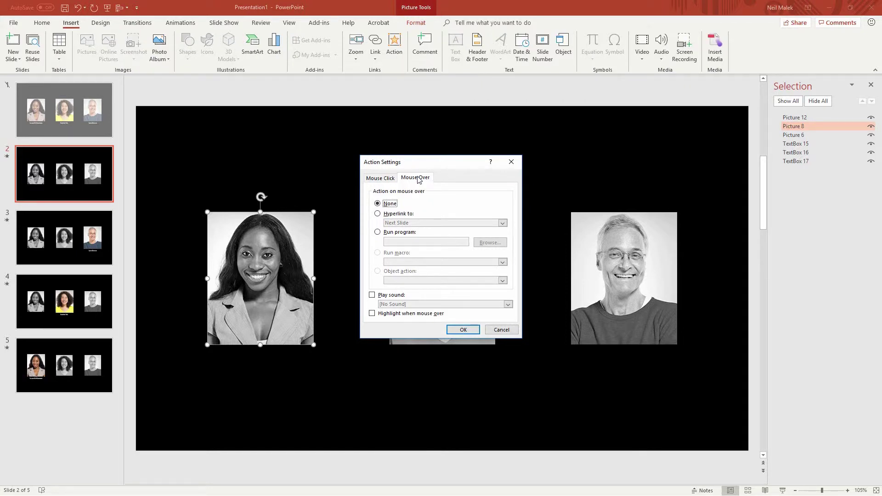
left_click(391, 215)
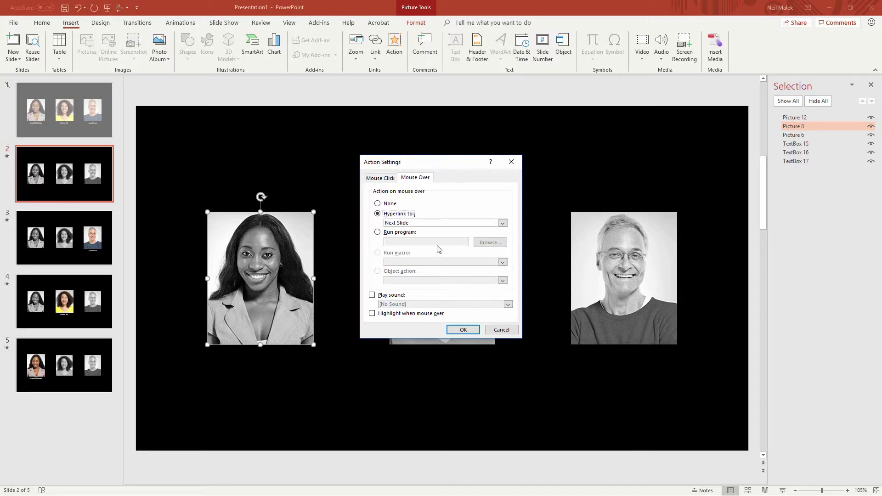
left_click(501, 224)
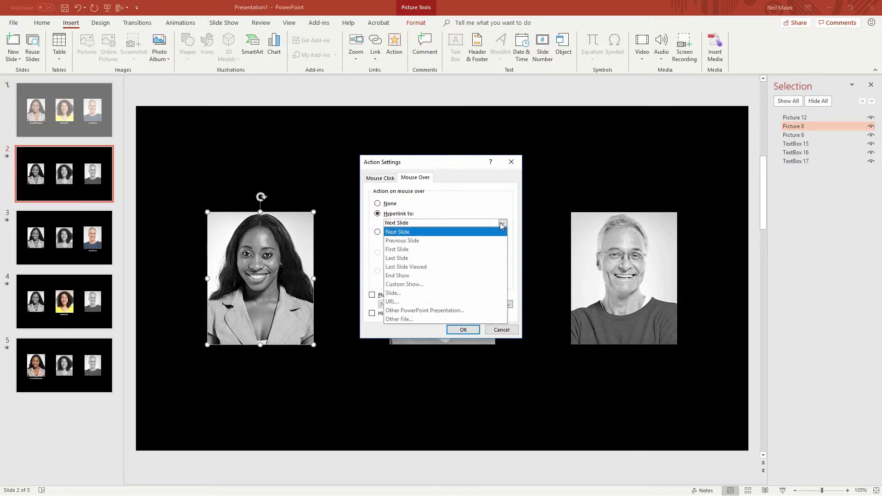
left_click(423, 294)
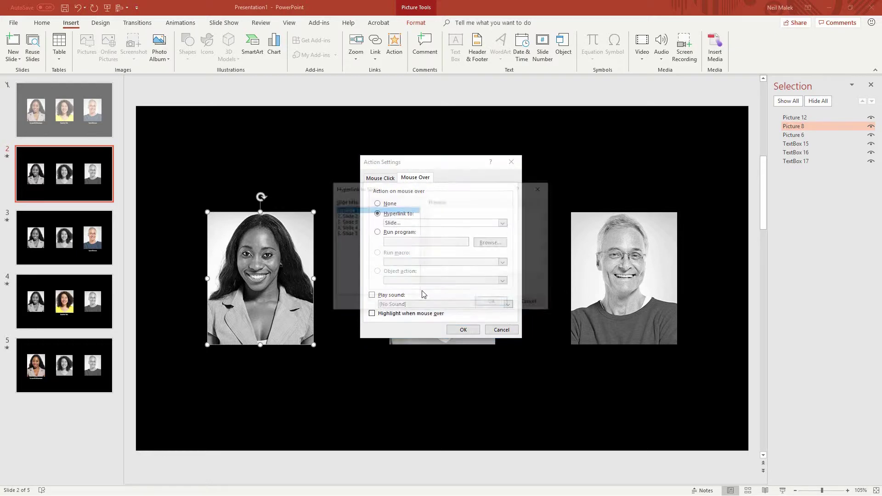
left_click(349, 234)
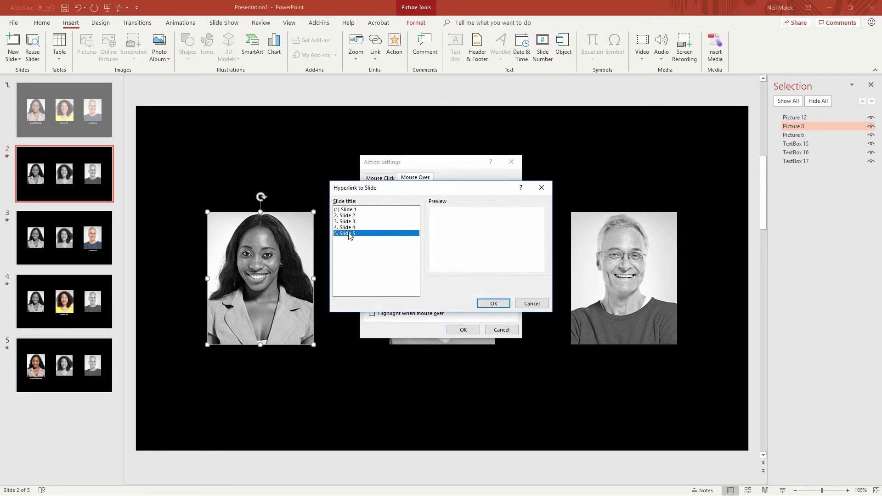
left_click(493, 304)
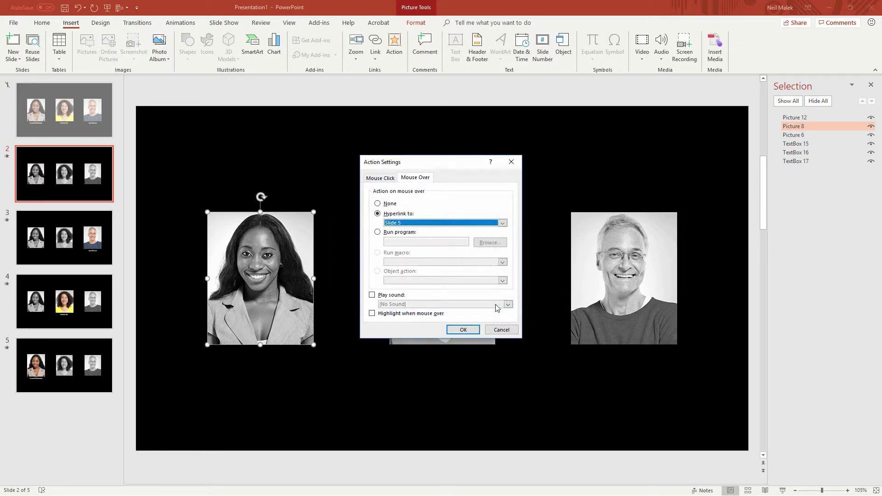
left_click(465, 330)
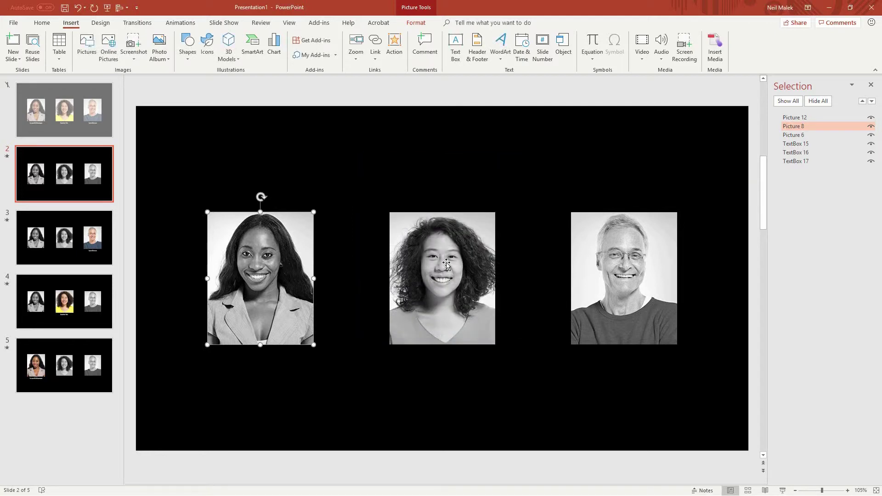
Link the middle portrait to Slide 4 through Action Settings.
left_click(446, 264)
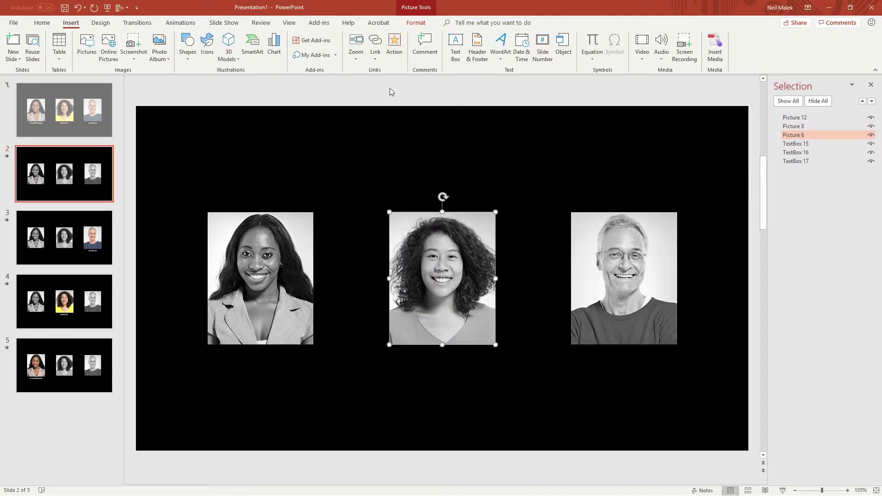
left_click(394, 46)
left_click(395, 214)
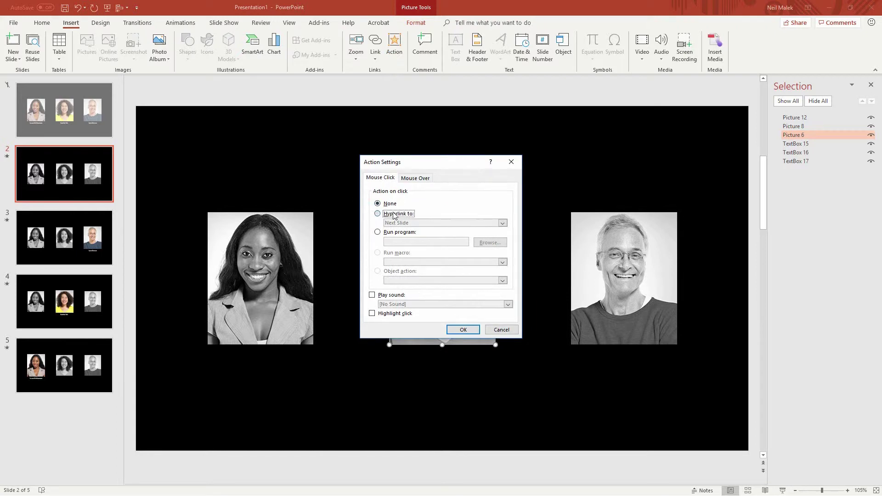
left_click(502, 223)
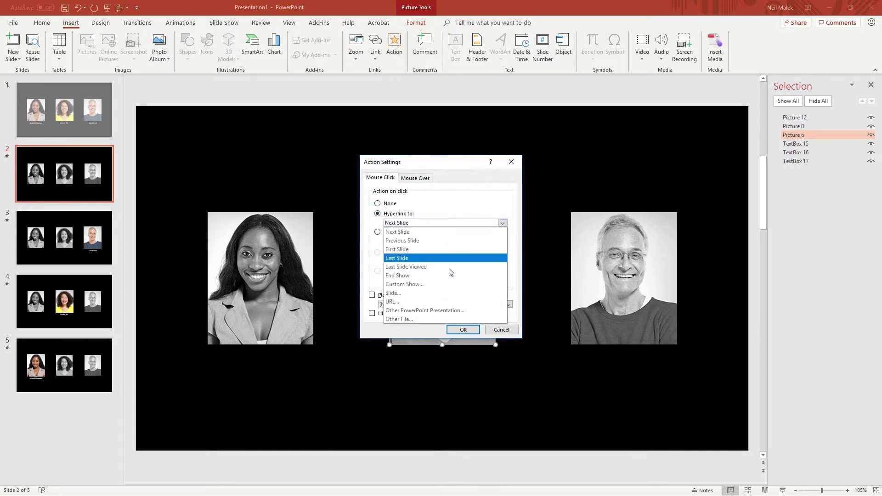
left_click(434, 294)
left_click(346, 228)
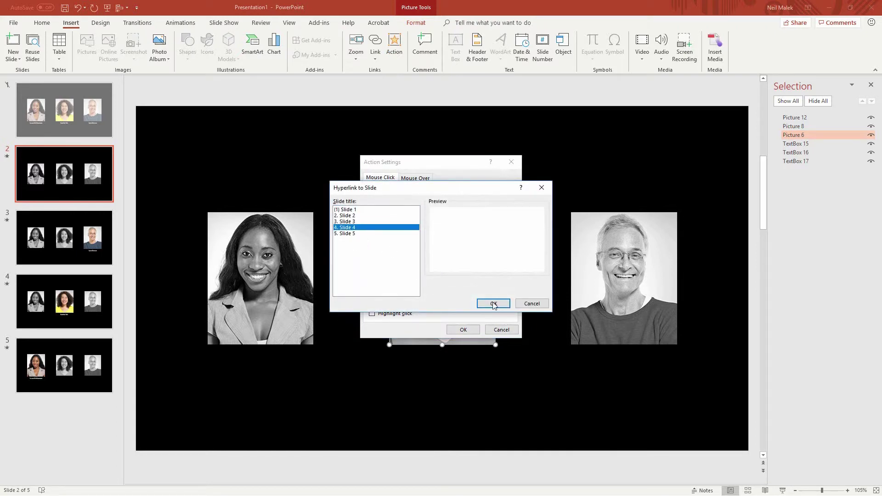
left_click(493, 303)
left_click(463, 330)
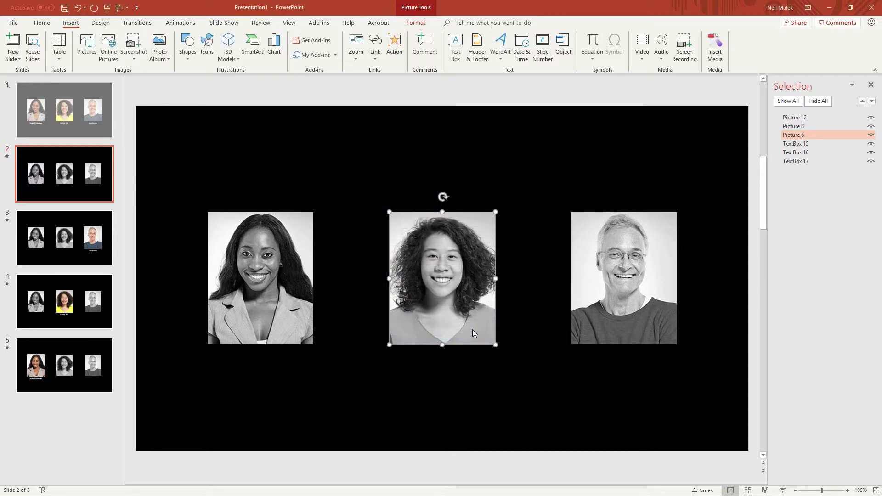
Link the man's portrait on the right to Slide 3 through Action Settings.
left_click(601, 251)
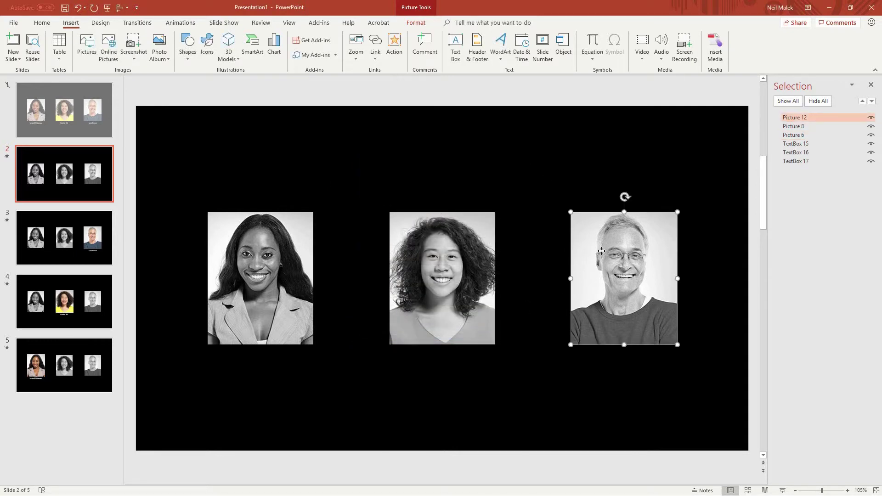
left_click(394, 46)
left_click(397, 215)
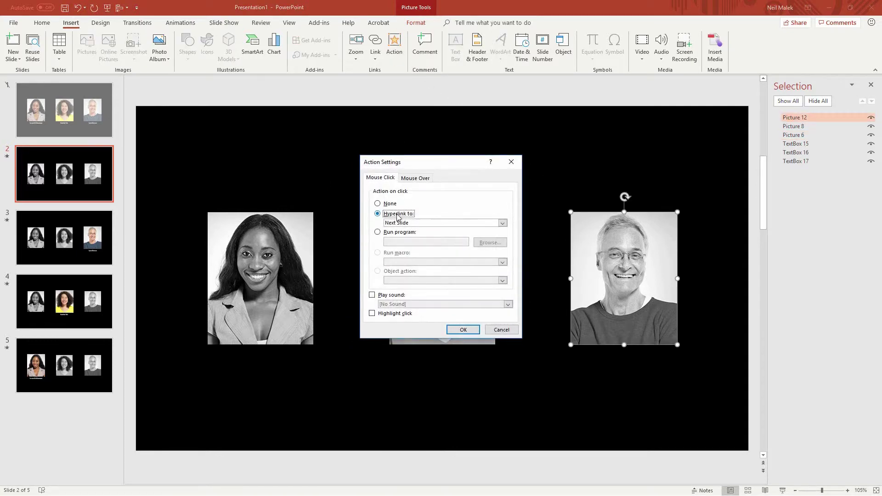
left_click(420, 223)
left_click(419, 293)
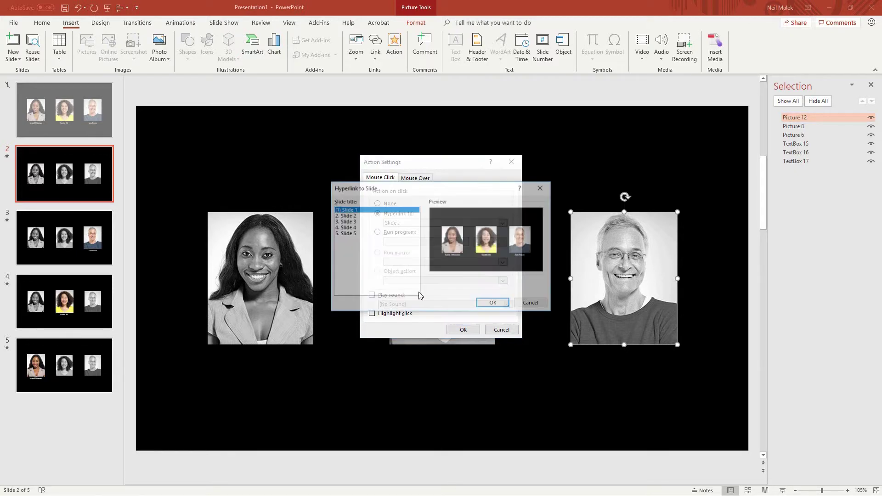
left_click(358, 222)
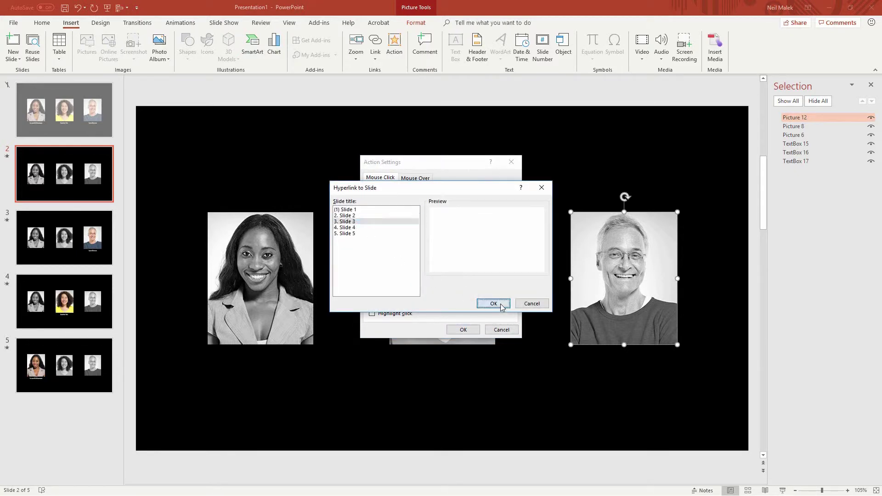
left_click(483, 304)
left_click(463, 330)
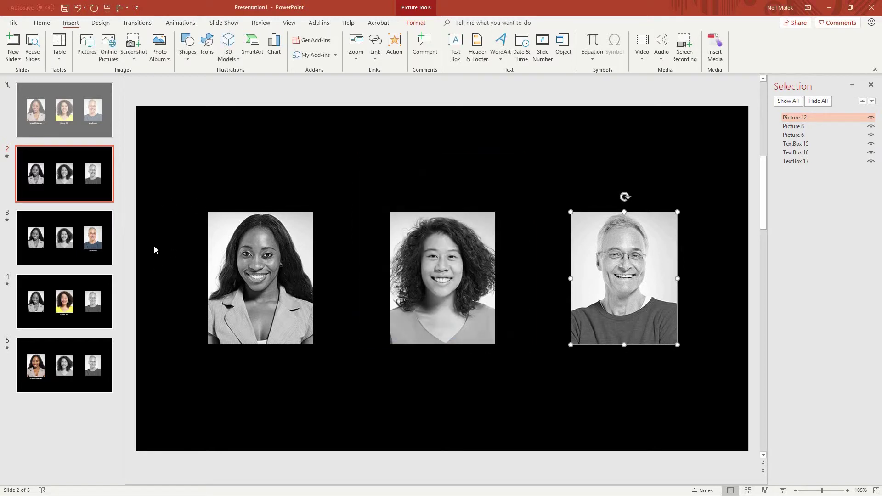
On slide 3, hyperlink the left portrait to Slide 5 on mouse click.
left_click(96, 241)
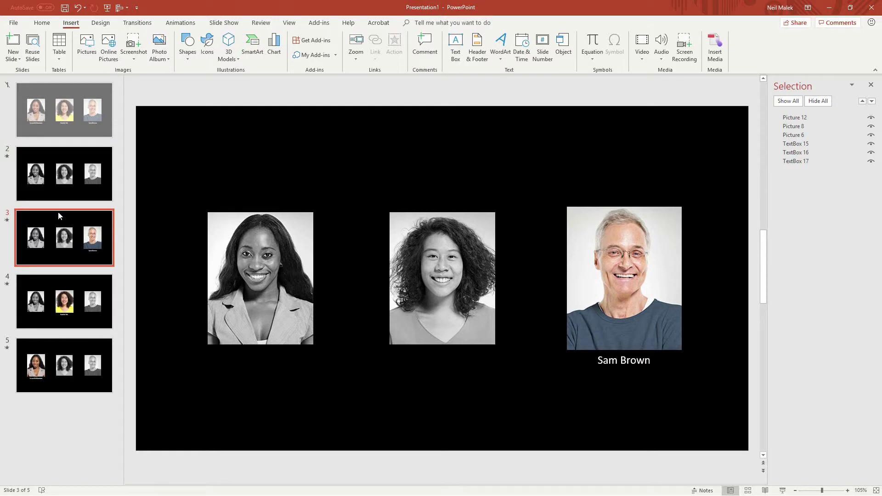
left_click(253, 271)
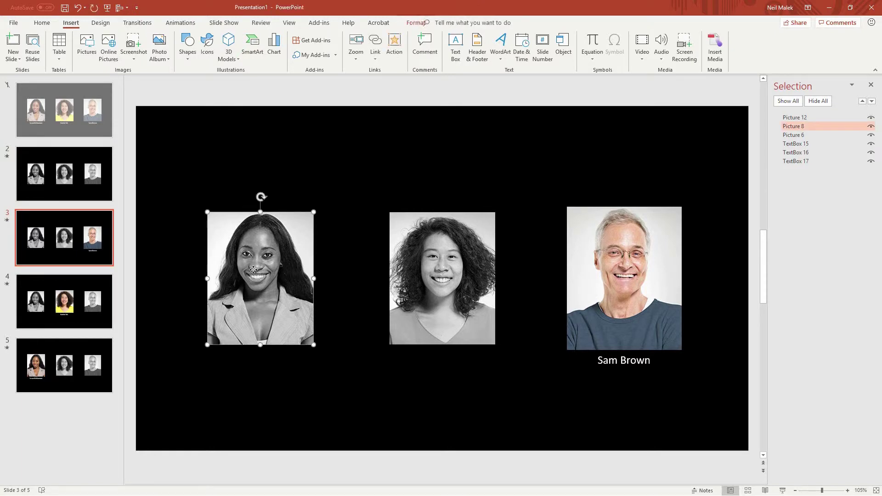
left_click(394, 43)
left_click(396, 214)
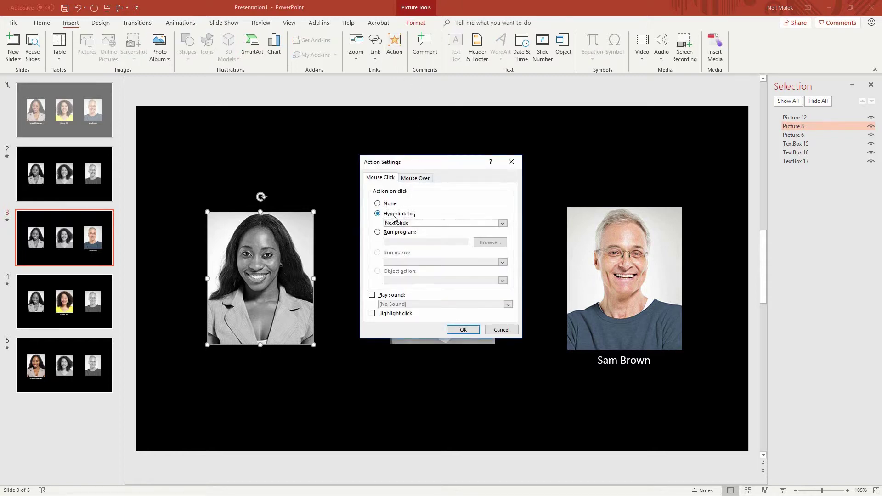
left_click(398, 224)
left_click(418, 293)
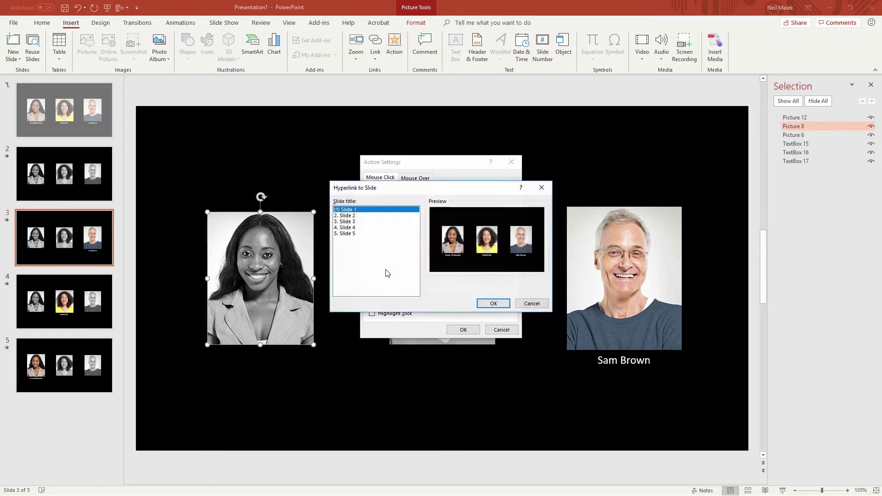
left_click(351, 233)
left_click(493, 303)
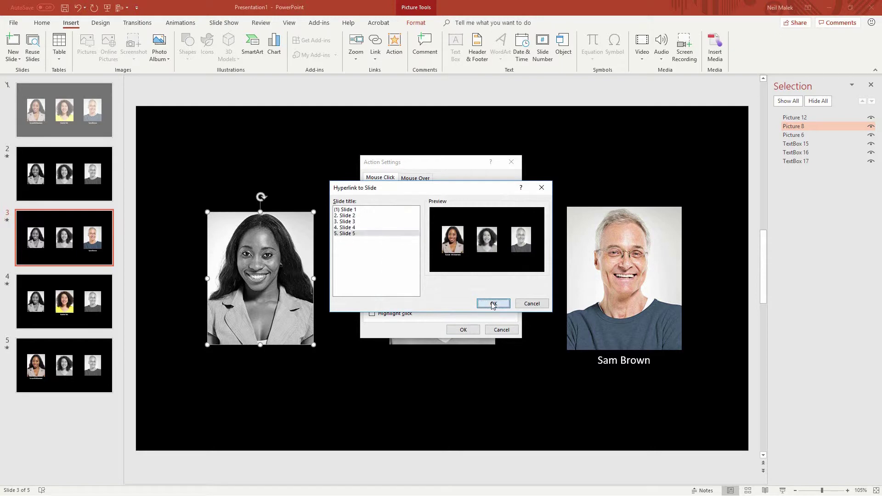
left_click(464, 330)
Give the middle portrait a Mouse Over hyperlink to Slide 4.
left_click(446, 273)
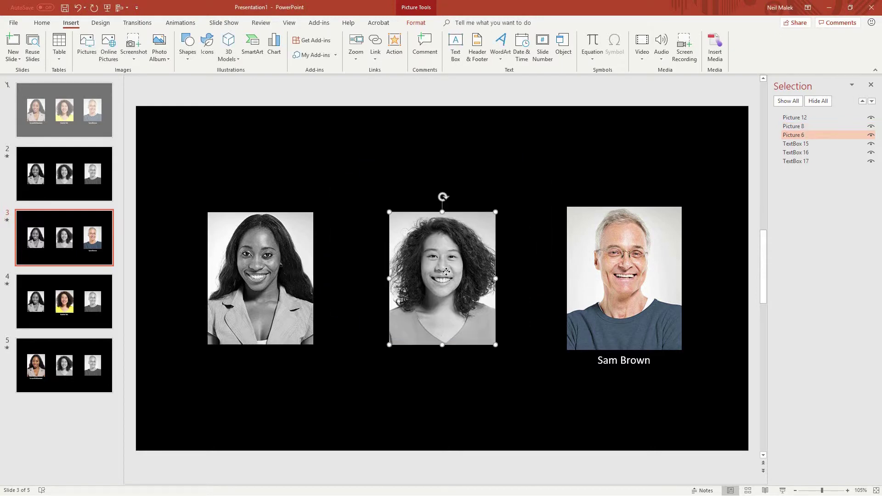
left_click(400, 57)
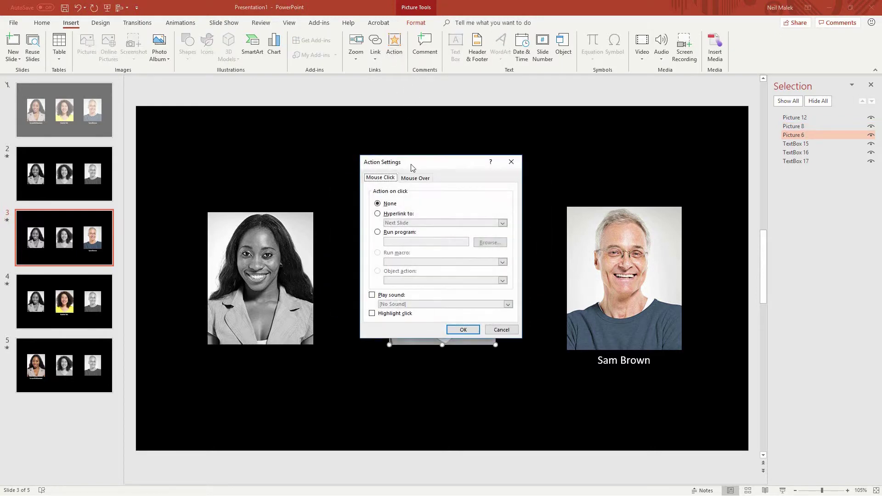
left_click(395, 215)
left_click(411, 223)
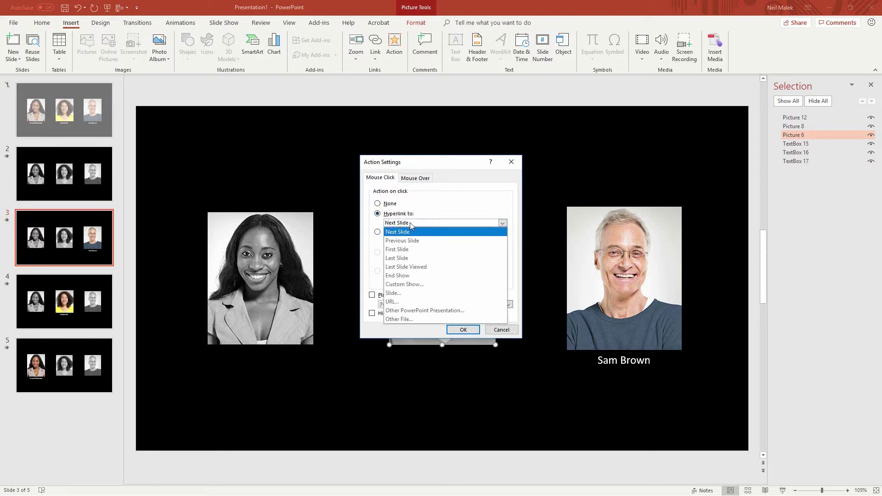
left_click(415, 178)
left_click(395, 214)
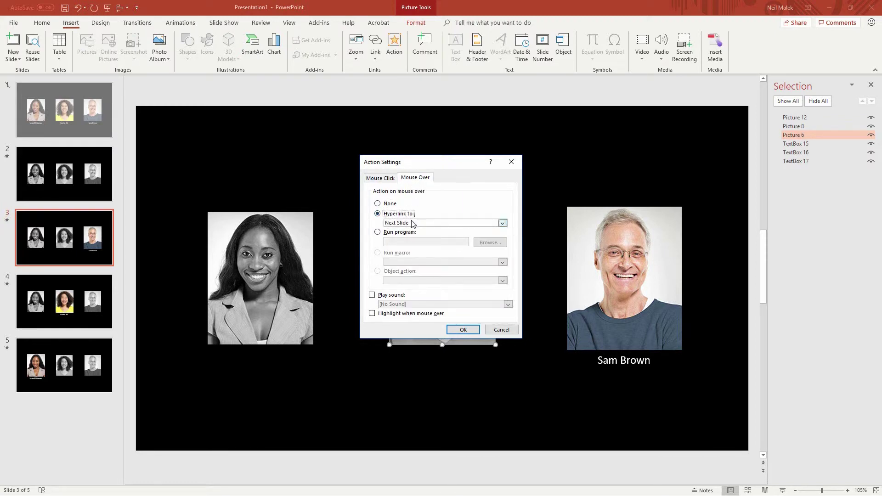
left_click(411, 223)
left_click(393, 292)
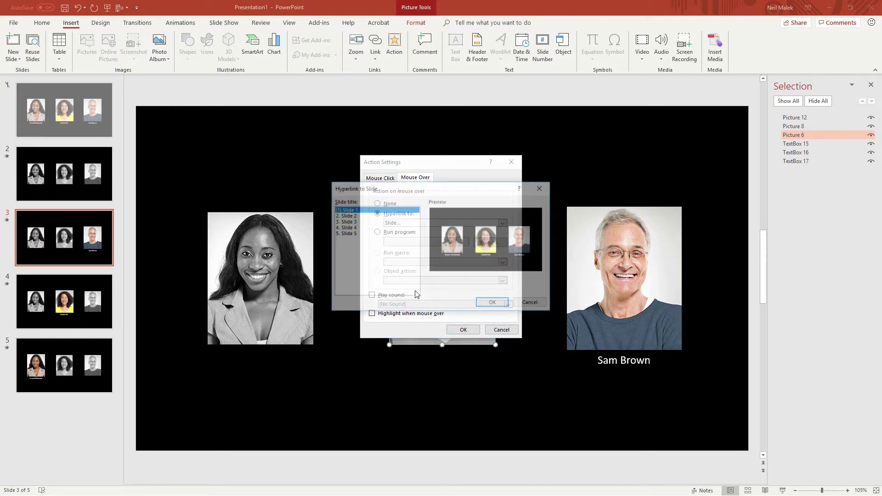
left_click(348, 228)
left_click(493, 303)
left_click(463, 329)
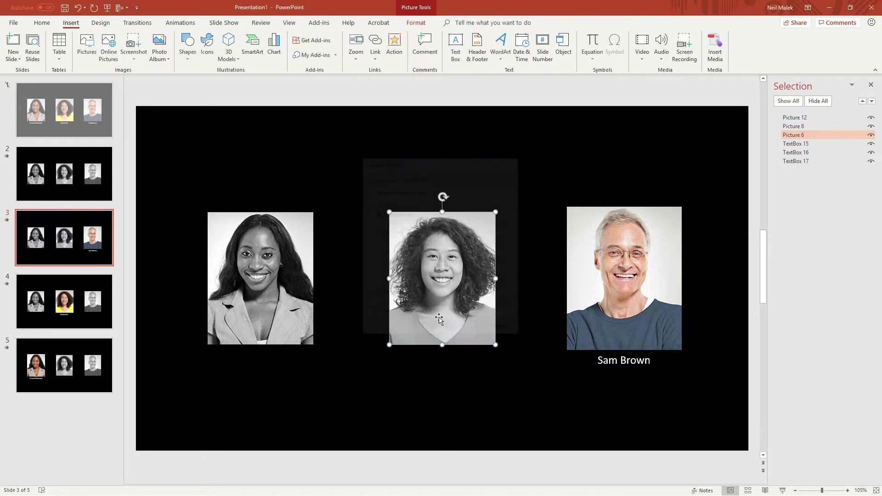
Give the left portrait a Mouse Over hyperlink to Slide 5.
left_click(283, 262)
left_click(375, 59)
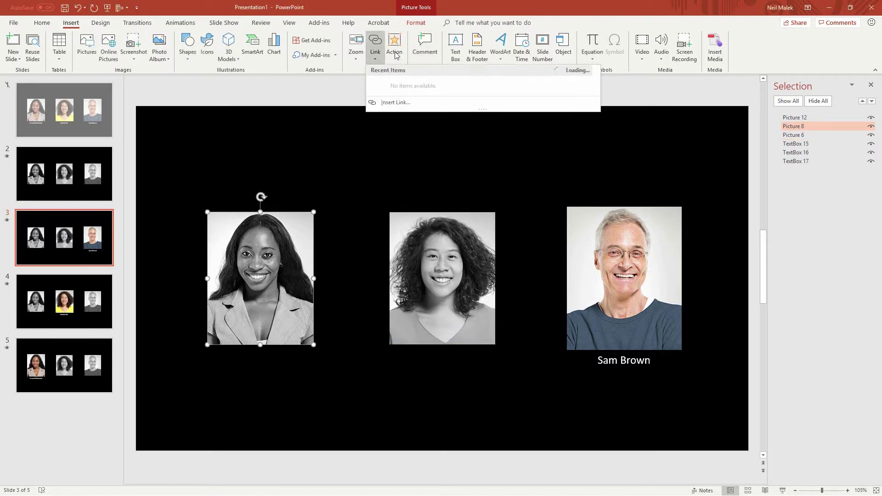
left_click(396, 49)
left_click(415, 178)
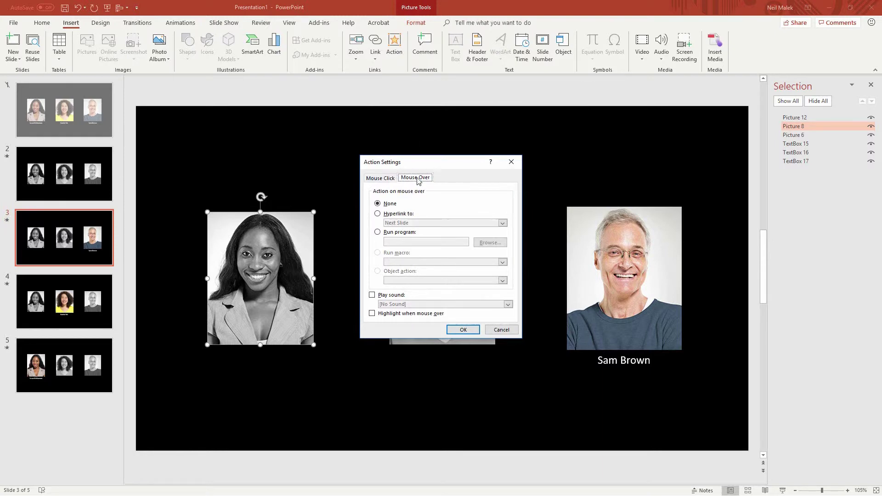
left_click(378, 213)
left_click(413, 223)
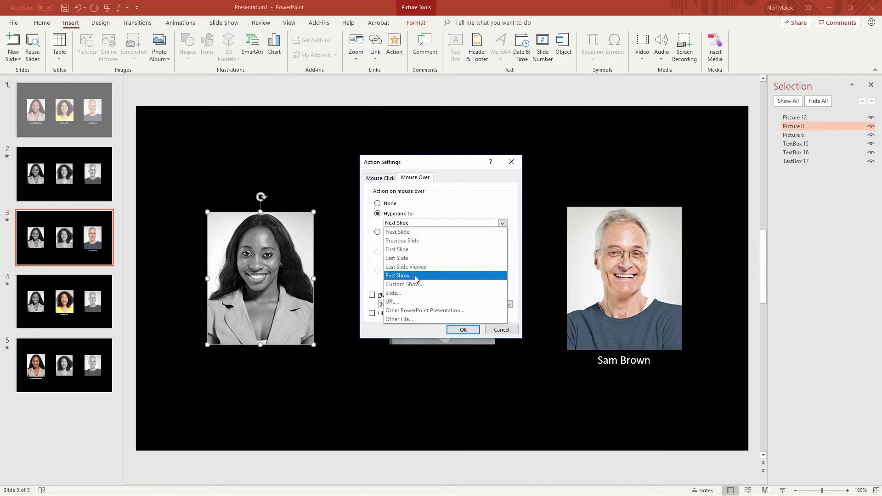
left_click(418, 294)
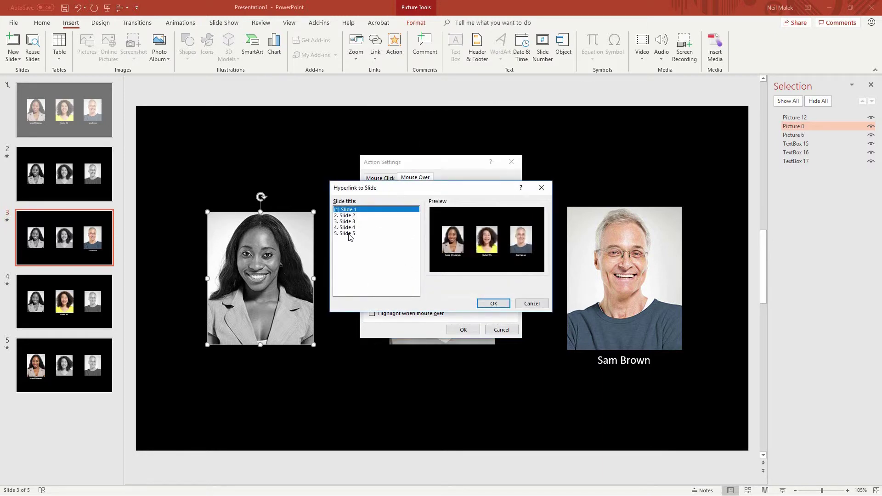
left_click(348, 234)
left_click(494, 303)
left_click(463, 329)
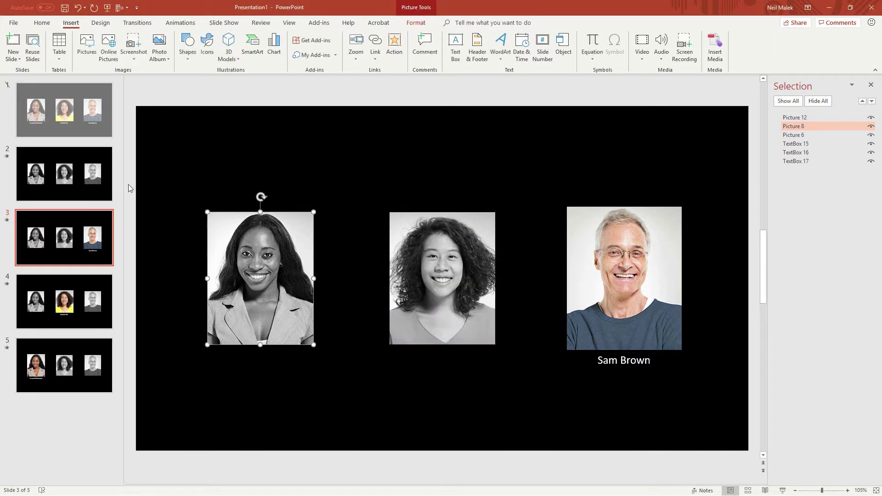
On slide 2, give the man's portrait a Mouse Over hyperlink to Slide 3.
left_click(95, 181)
left_click(580, 276)
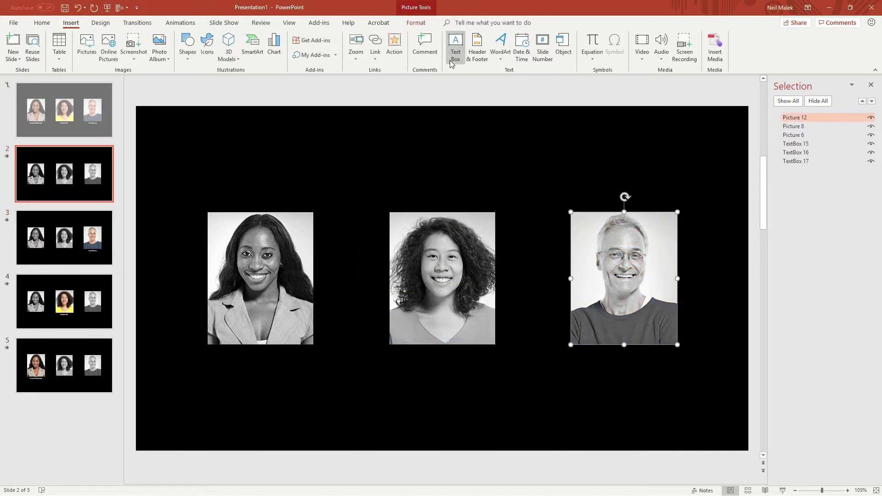
left_click(394, 48)
left_click(415, 178)
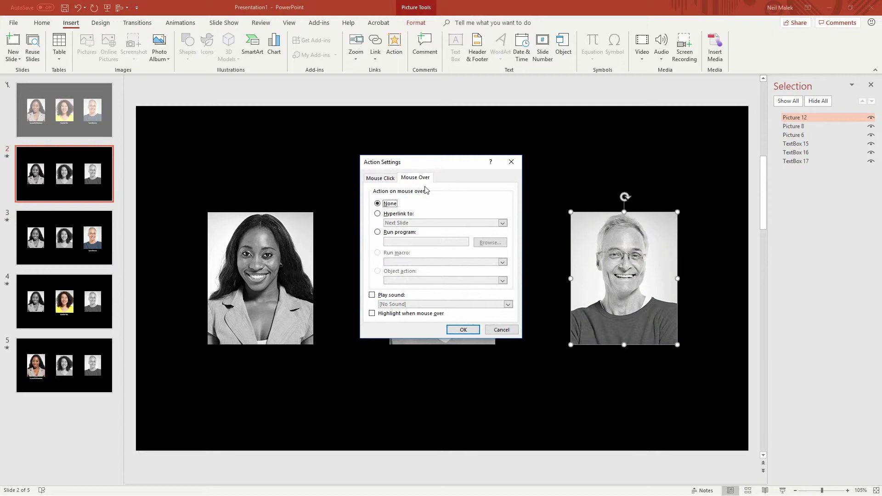
left_click(402, 213)
left_click(432, 223)
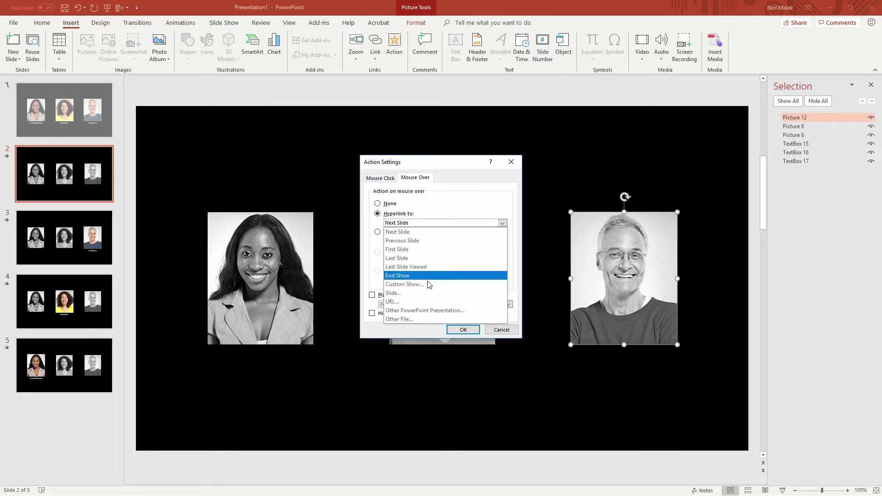
left_click(425, 295)
key("Down")
key("Down")
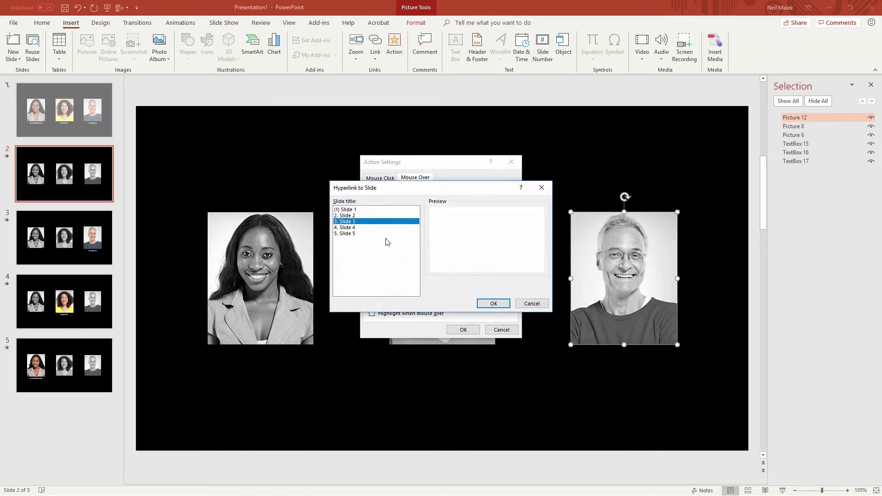
left_click(494, 304)
left_click(463, 329)
Give slide 2's middle portrait a Mouse Over hyperlink to Slide 4.
left_click(457, 307)
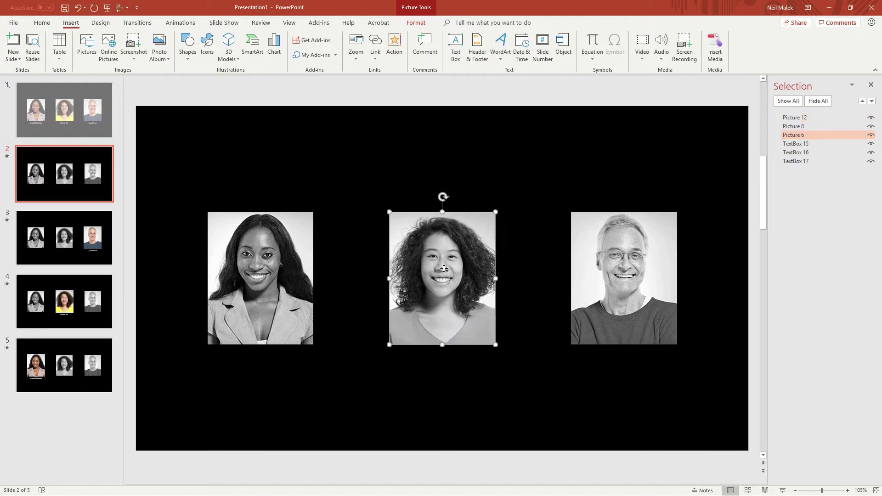
left_click(394, 46)
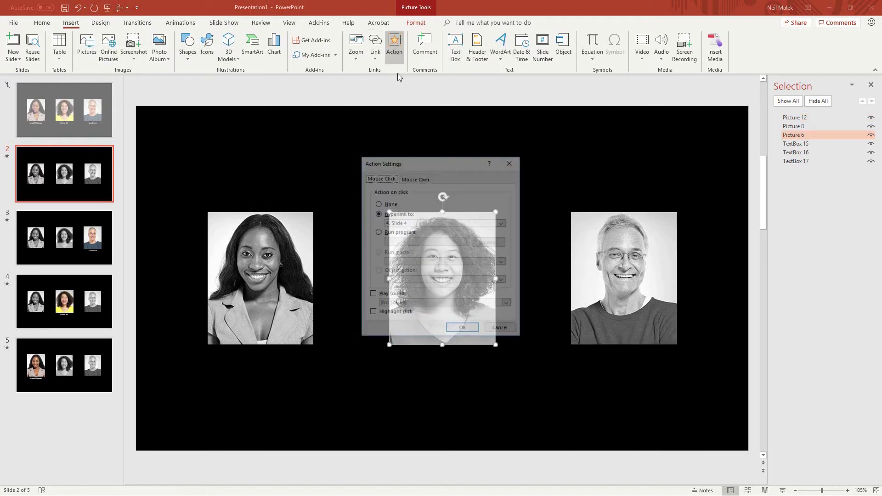
left_click(415, 177)
left_click(400, 213)
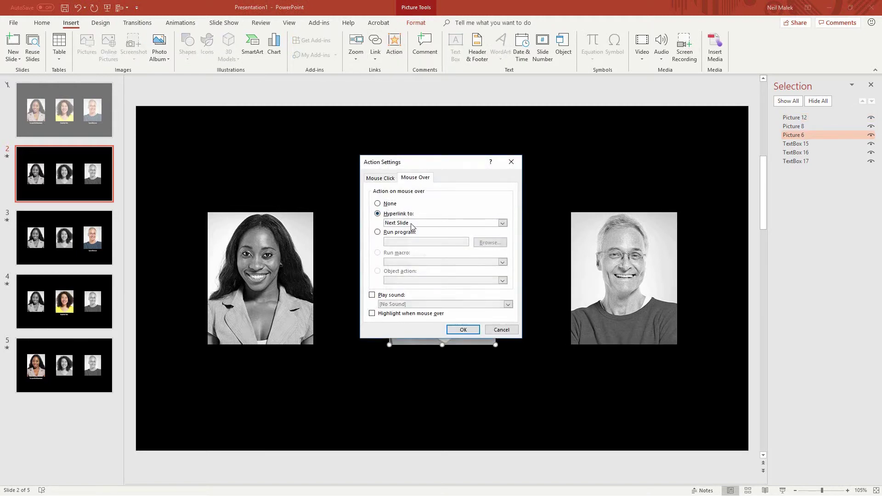
left_click(412, 224)
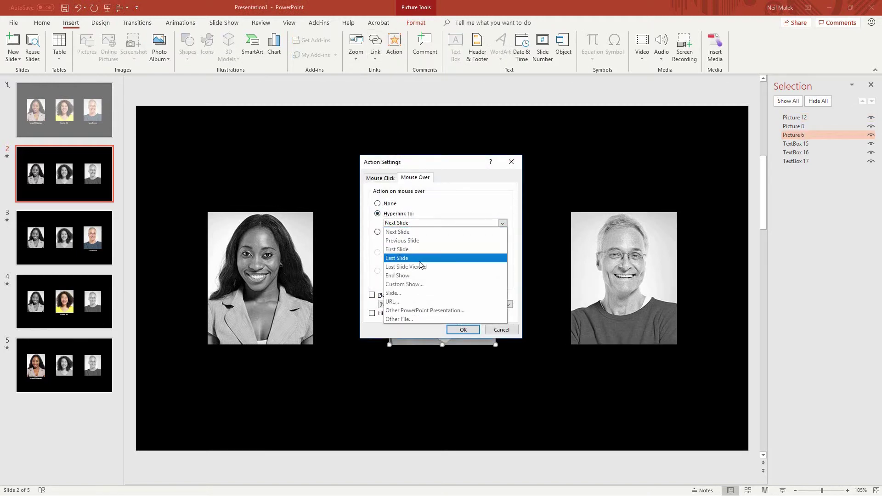
left_click(423, 294)
left_click(355, 228)
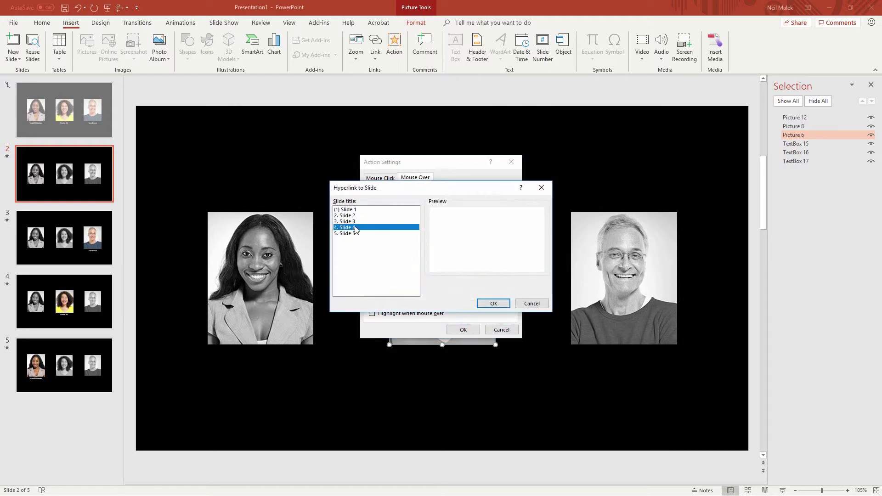
left_click(493, 303)
left_click(463, 329)
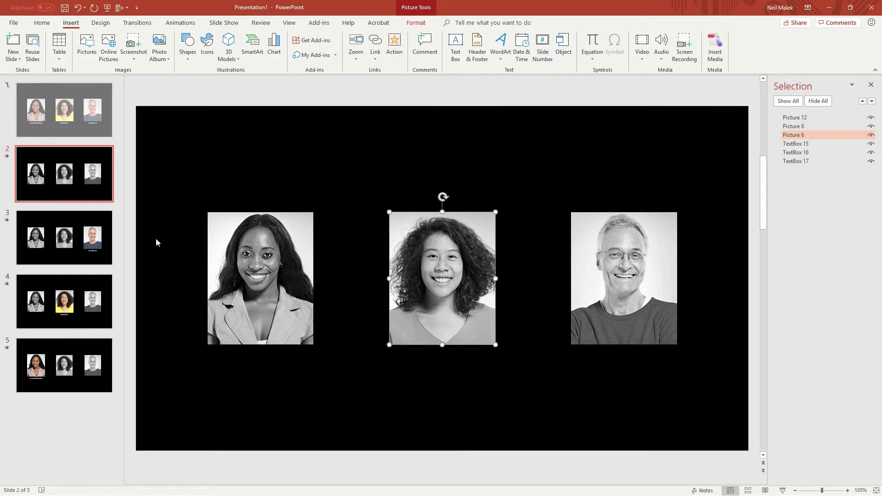
On slide 4, give the left portrait a Mouse Over hyperlink to Slide 5.
left_click(63, 304)
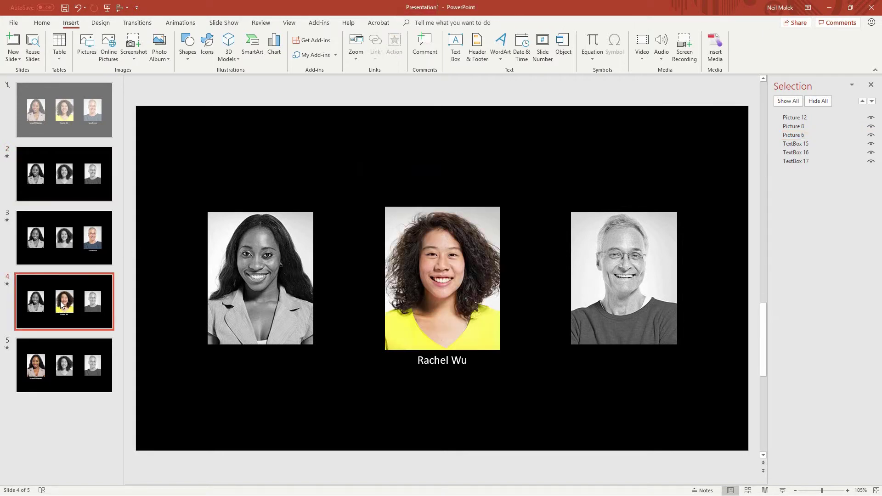
left_click(246, 253)
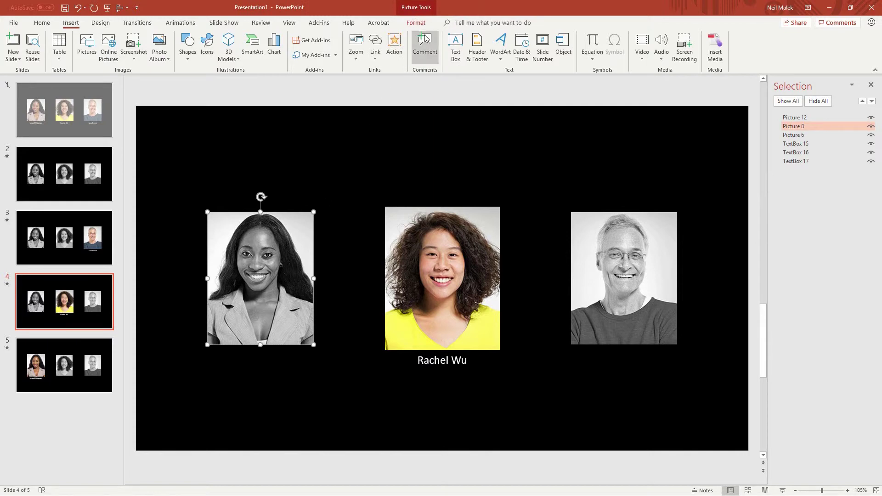
left_click(394, 46)
left_click(414, 177)
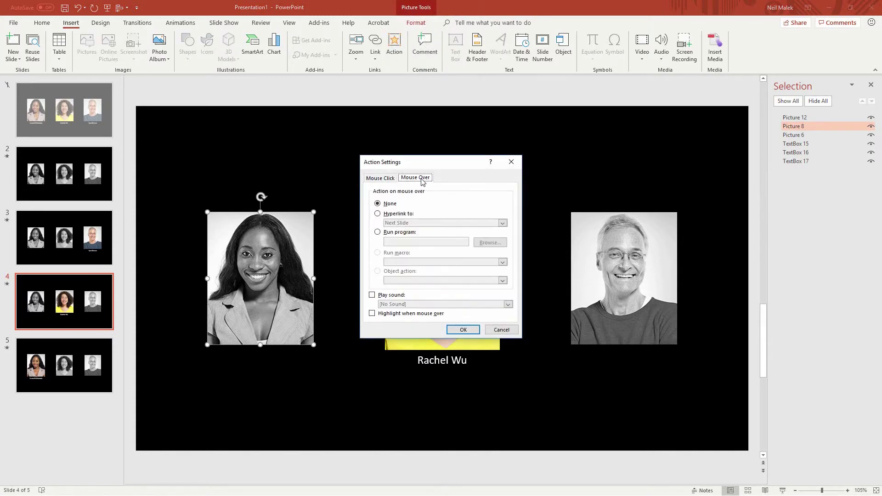
left_click(391, 215)
left_click(502, 223)
left_click(406, 294)
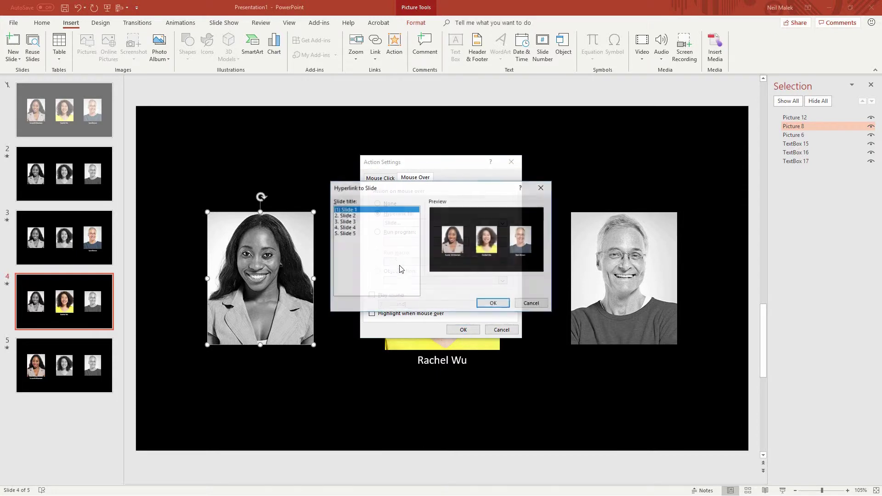
left_click(348, 233)
left_click(486, 304)
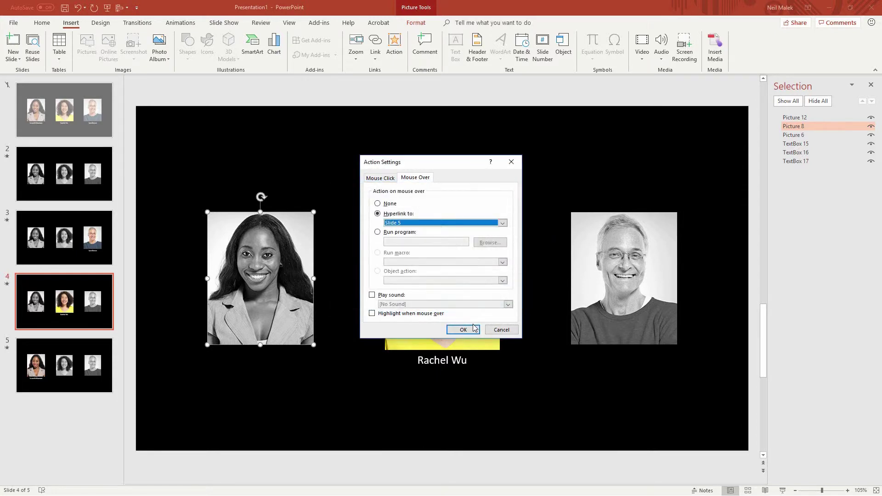
left_click(462, 329)
Give slide 4's right portrait a Mouse Over hyperlink to Slide 3.
left_click(607, 256)
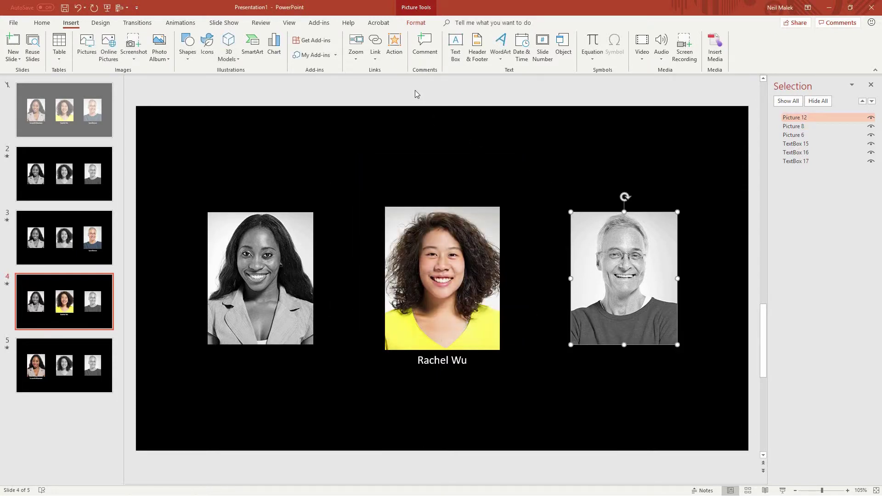
left_click(395, 49)
left_click(416, 178)
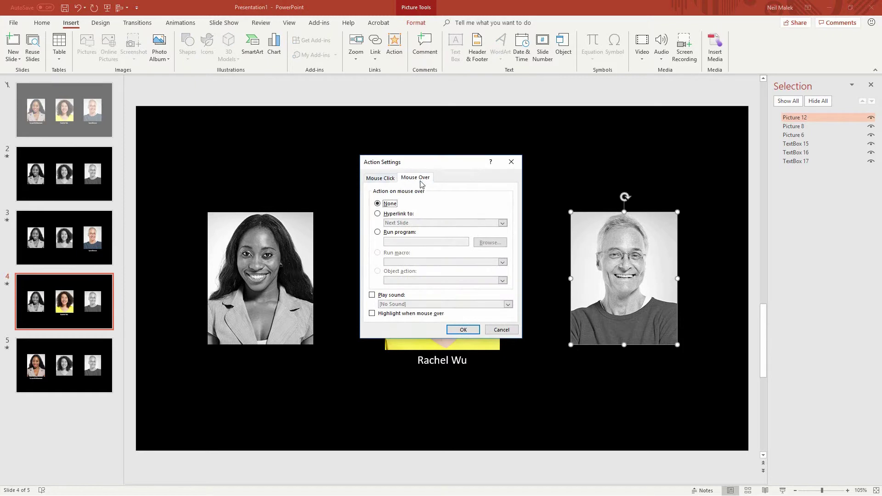
left_click(398, 215)
left_click(407, 222)
left_click(412, 279)
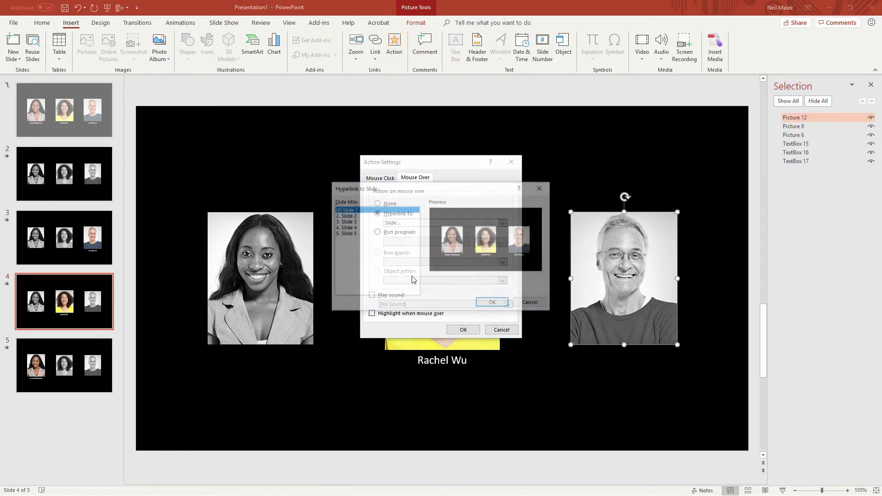
left_click(354, 222)
left_click(478, 302)
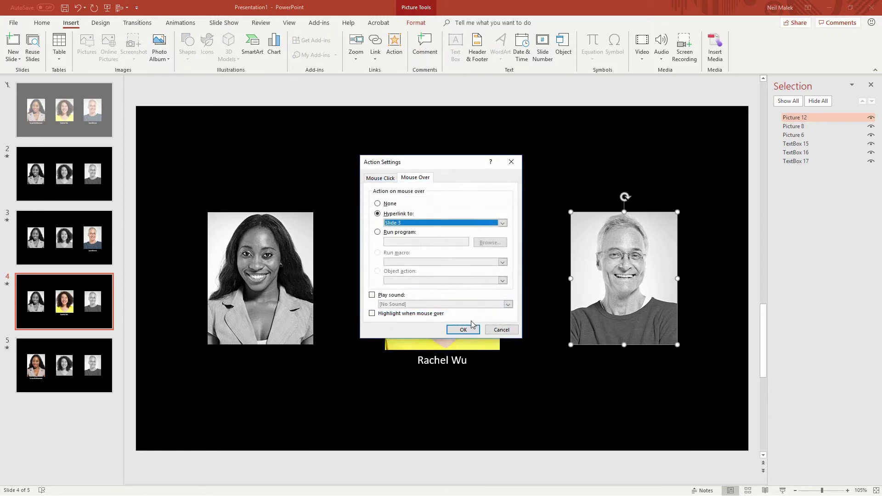
left_click(464, 329)
On slide 5, give the middle portrait a Mouse Over hyperlink to Slide 4.
left_click(70, 365)
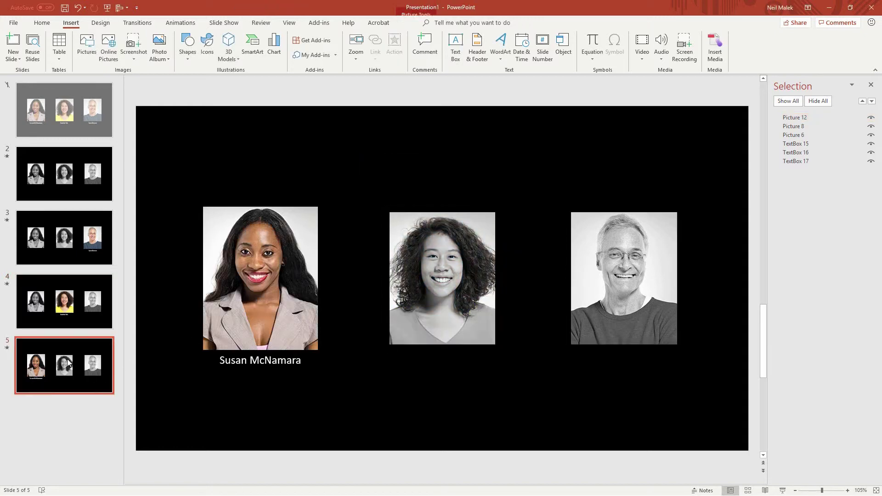
left_click(402, 239)
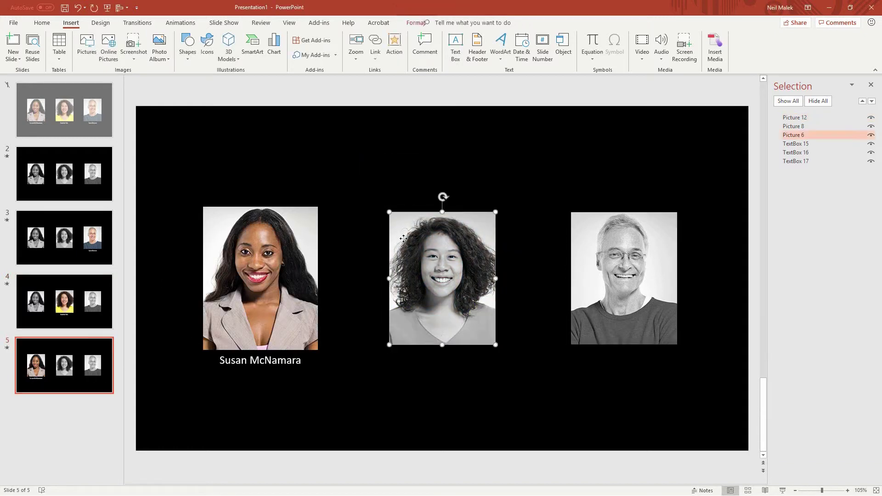
left_click(394, 46)
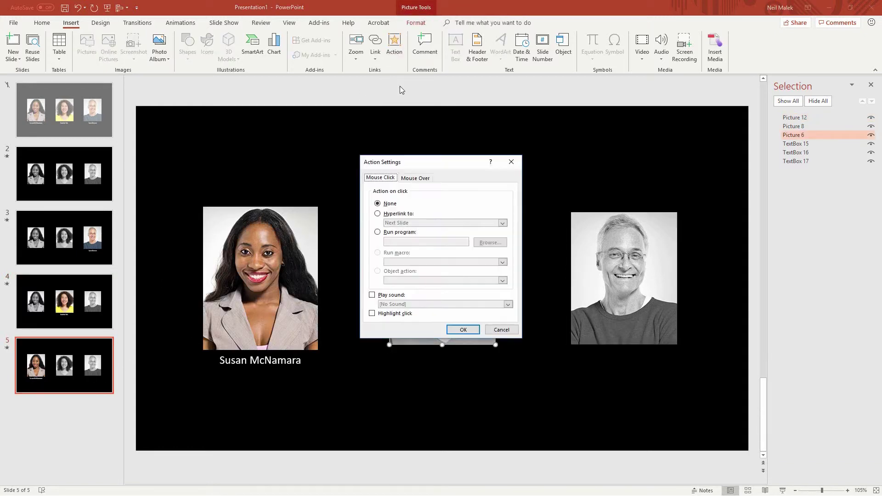
left_click(399, 215)
left_click(408, 179)
left_click(394, 214)
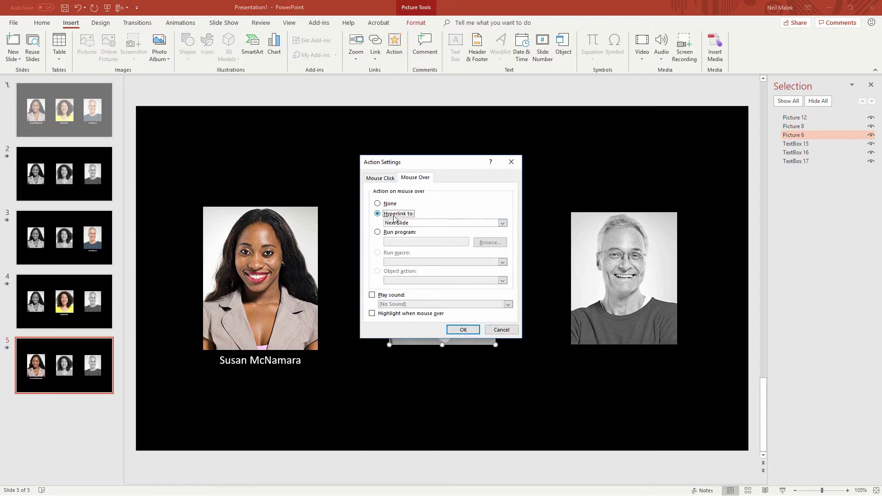
left_click(423, 225)
left_click(418, 296)
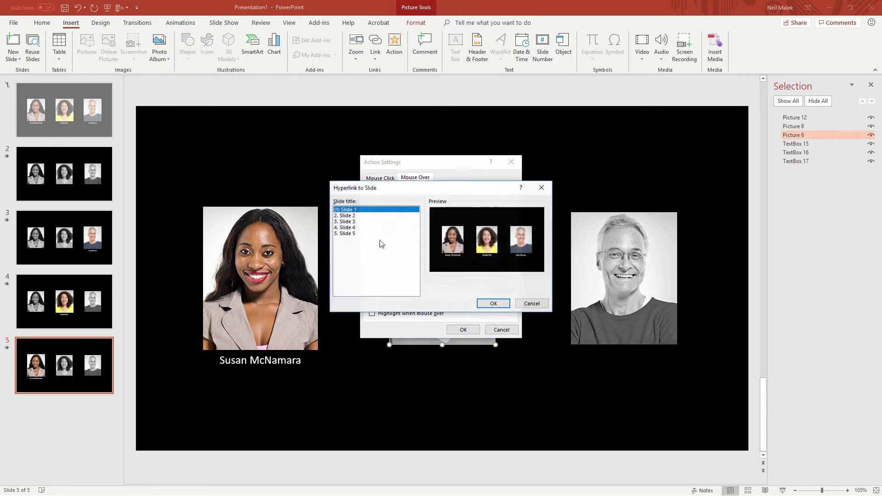
left_click(354, 228)
left_click(492, 303)
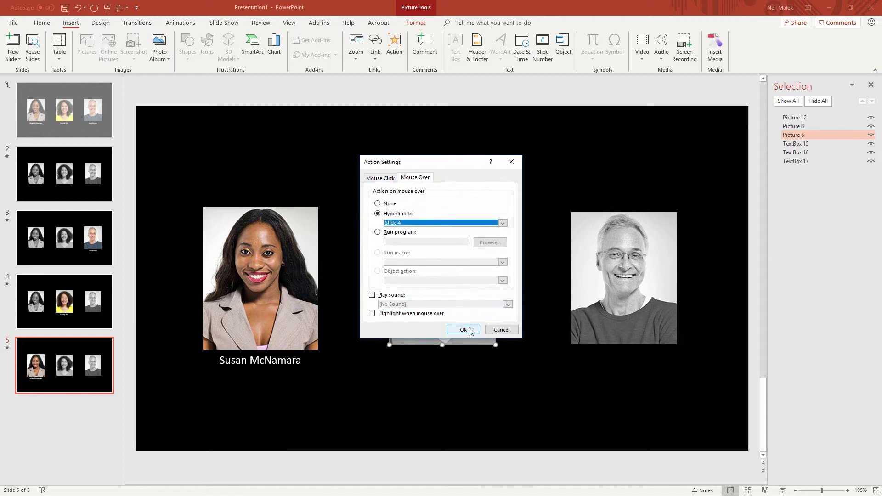
left_click(463, 329)
Give slide 5's right portrait a Mouse Over hyperlink to Slide 3.
left_click(588, 234)
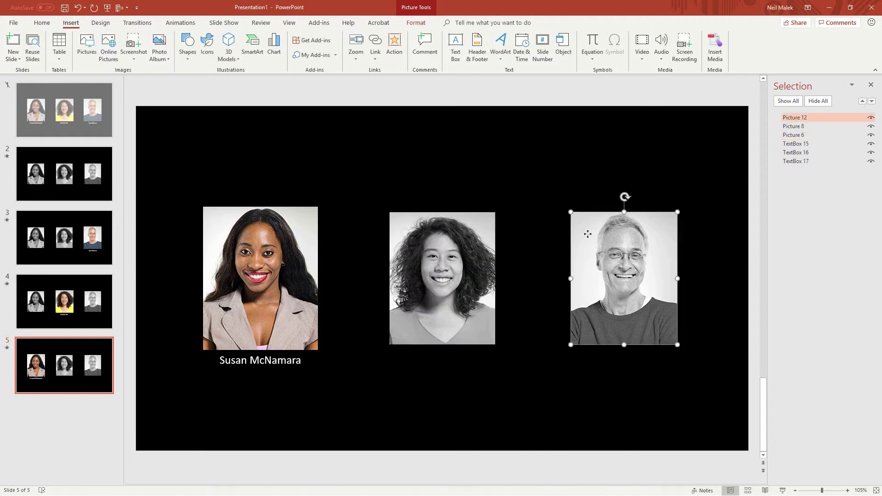
left_click(394, 46)
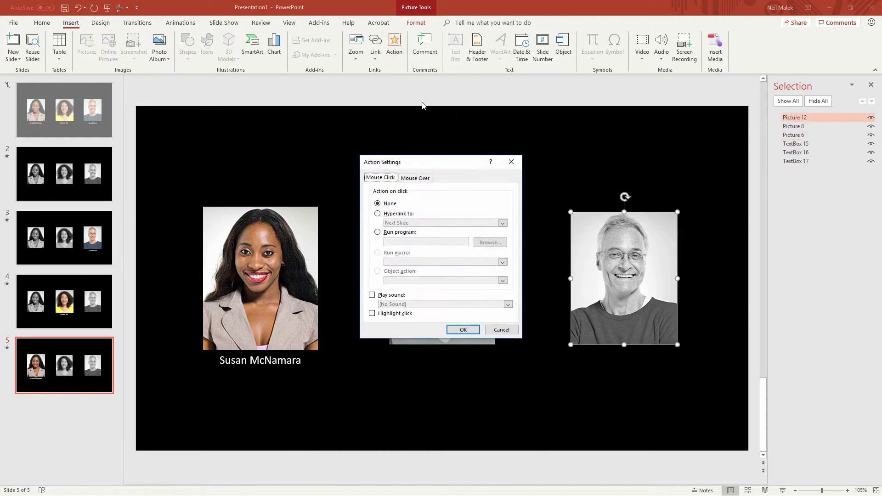
left_click(416, 179)
left_click(404, 216)
left_click(426, 225)
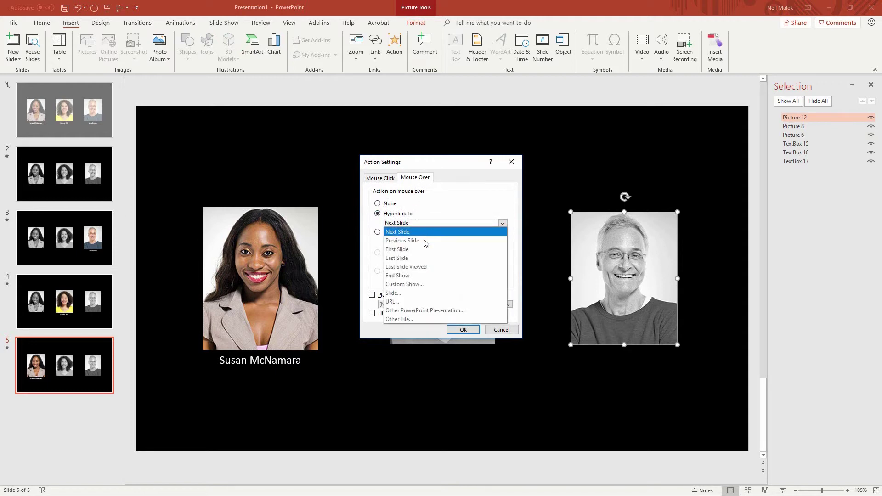
left_click(417, 291)
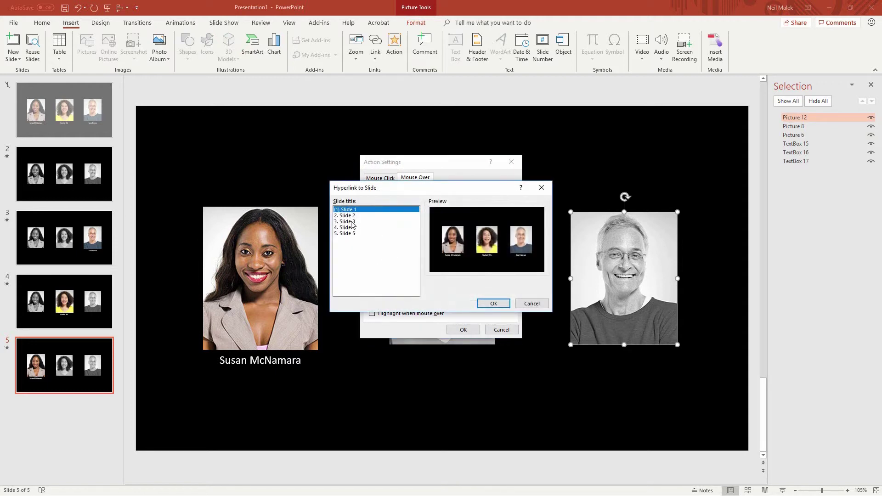
left_click(353, 223)
left_click(488, 302)
left_click(464, 329)
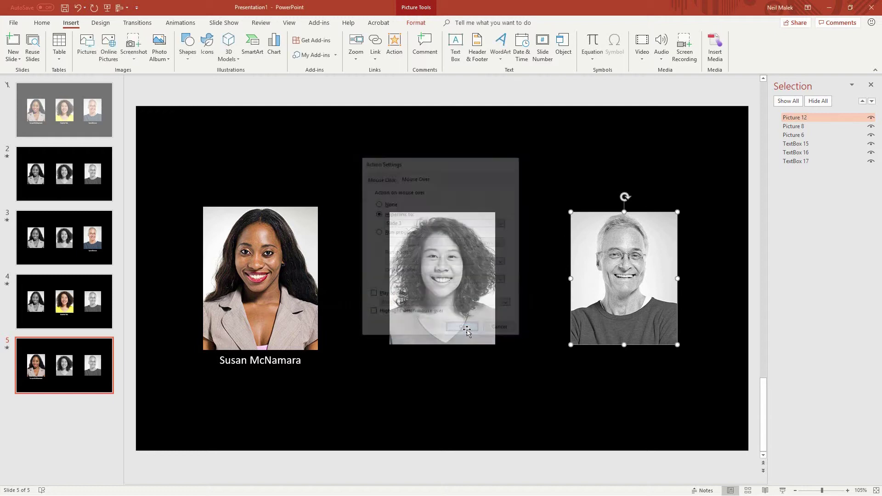
Deselect the right portrait on slide 5.
left_click(319, 172)
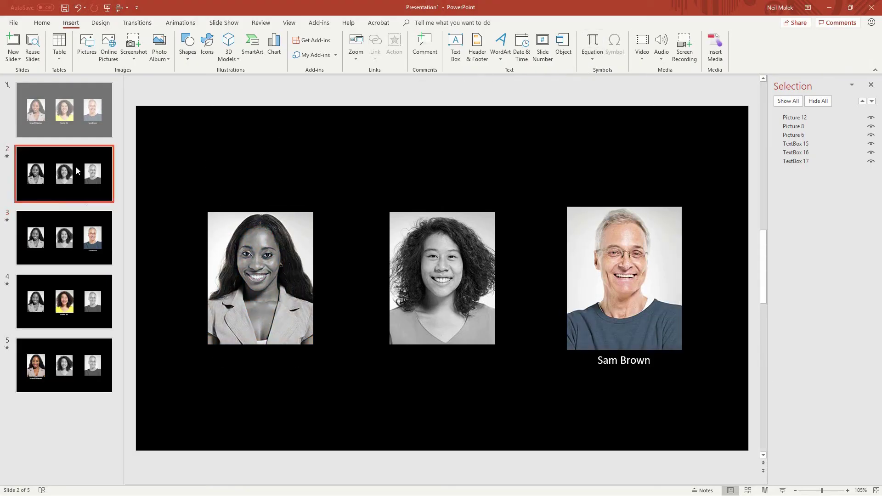
Set the Morph transition duration on slides 2–5 to 00.50.
left_click(64, 365, "shift")
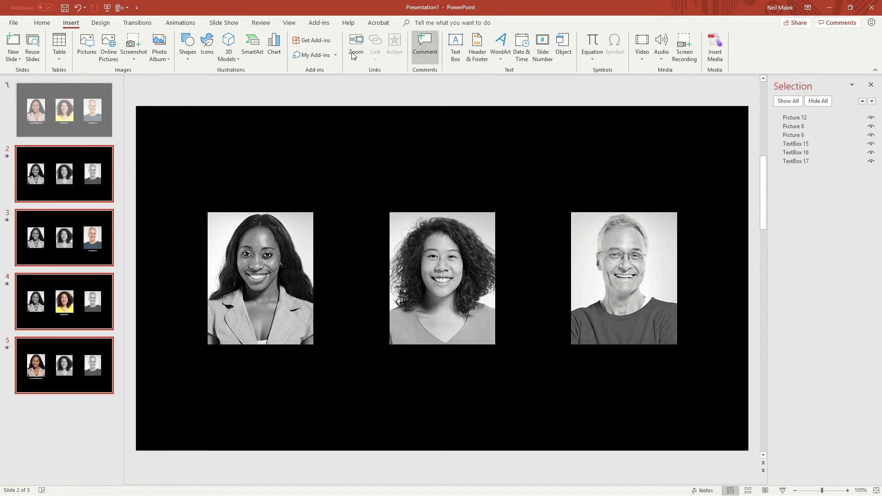
left_click(137, 23)
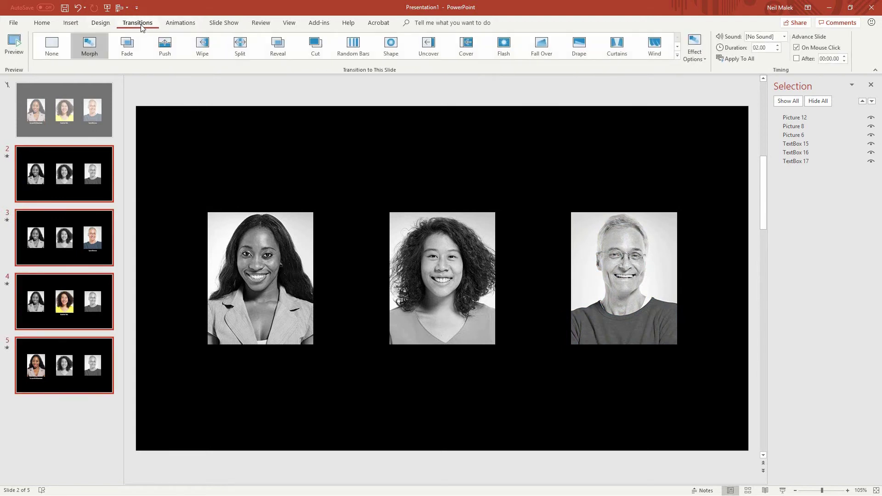
left_click(777, 51)
left_click(778, 51)
left_click(225, 156)
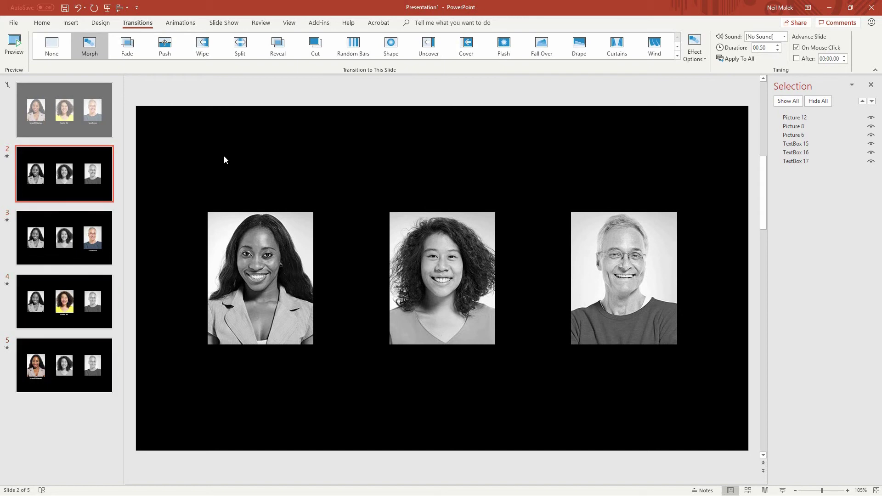